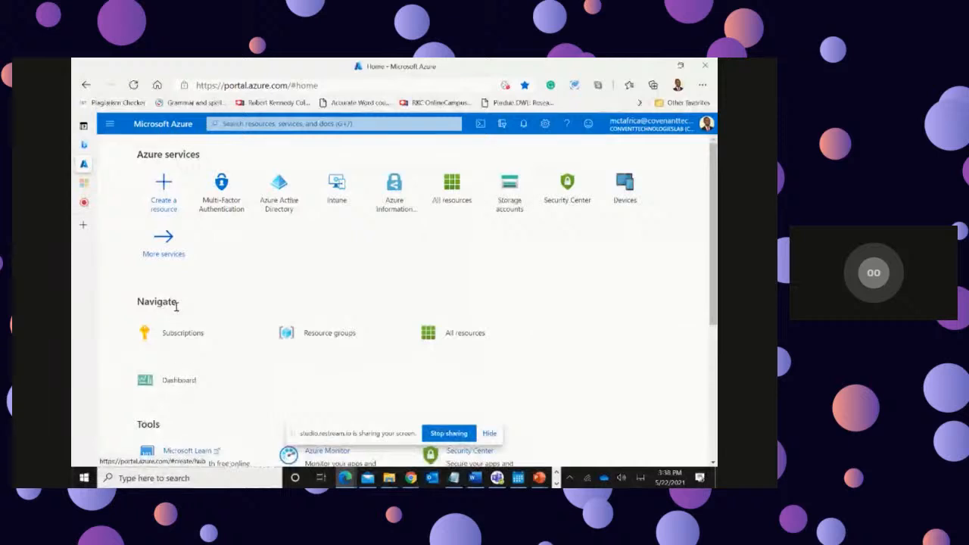
# Step: Look through the portal home page, including its services, navigation shortcuts, tools and useful links
pyautogui.scroll(-1, 205, 330)
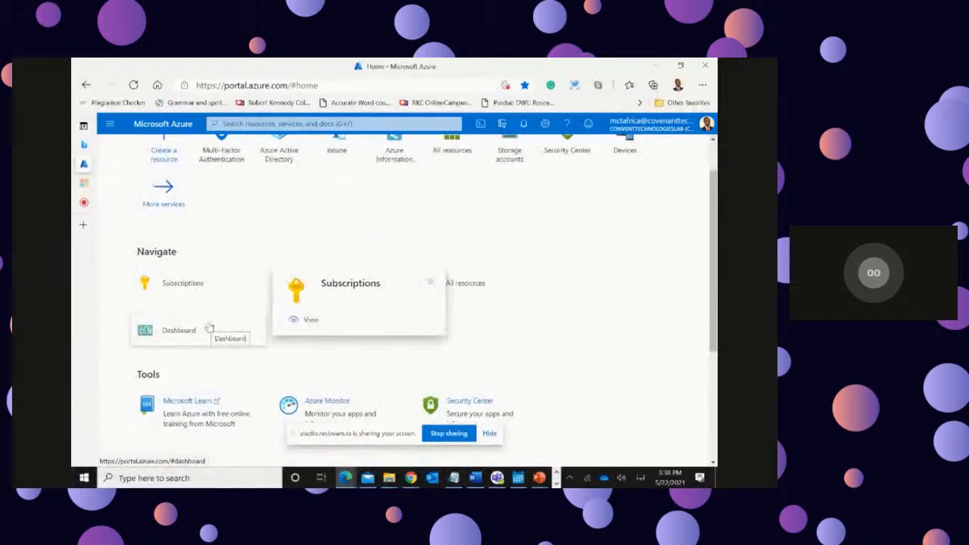
pyautogui.scroll(-3, 489, 227)
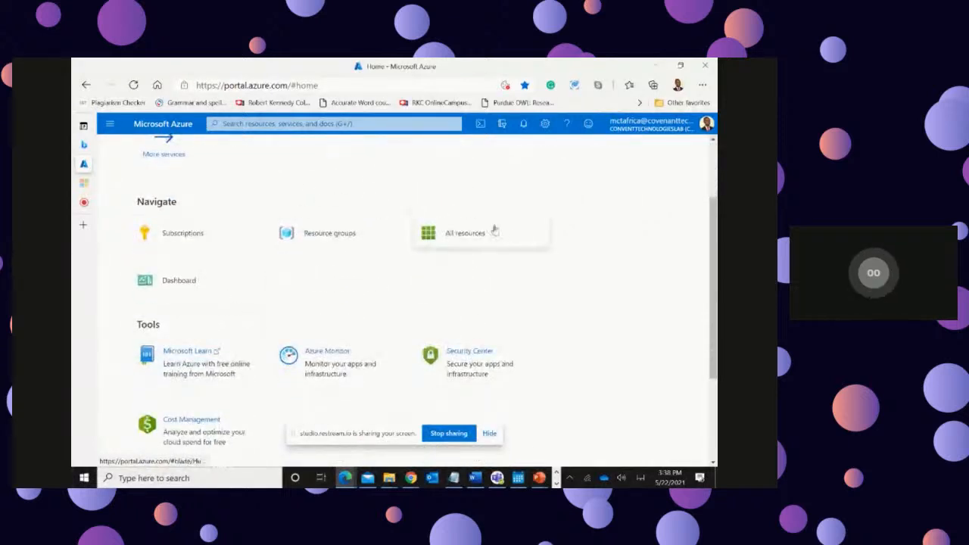
pyautogui.scroll(-1, 596, 291)
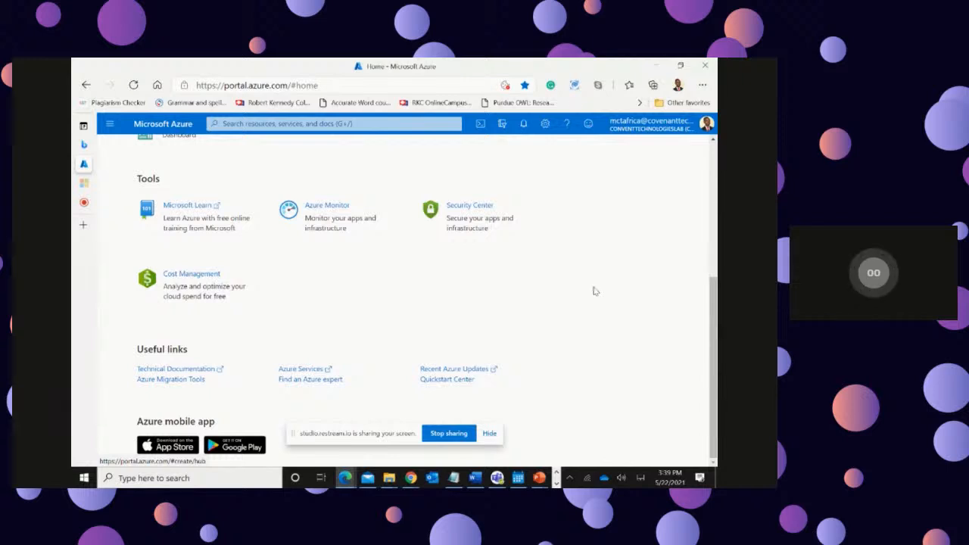
pyautogui.scroll(1, 575, 309)
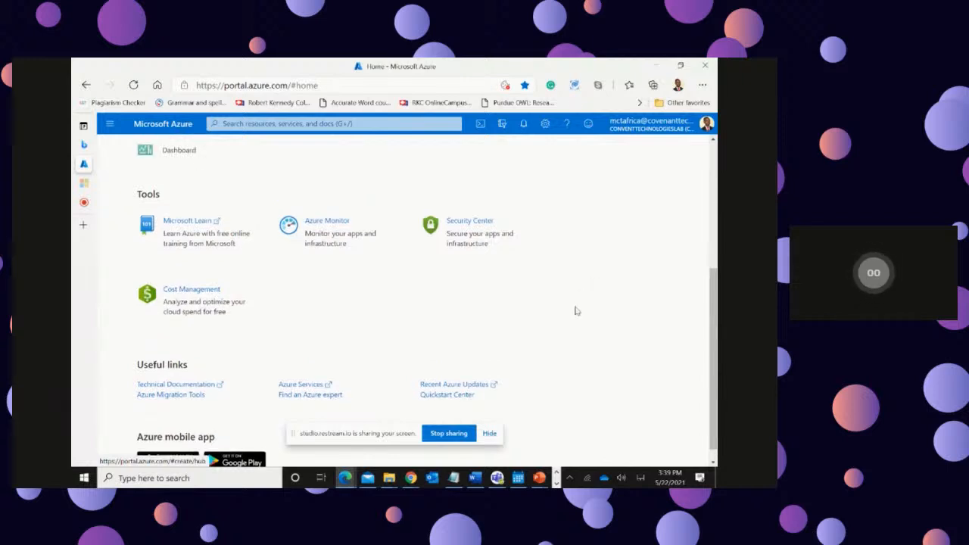
pyautogui.scroll(3, 576, 311)
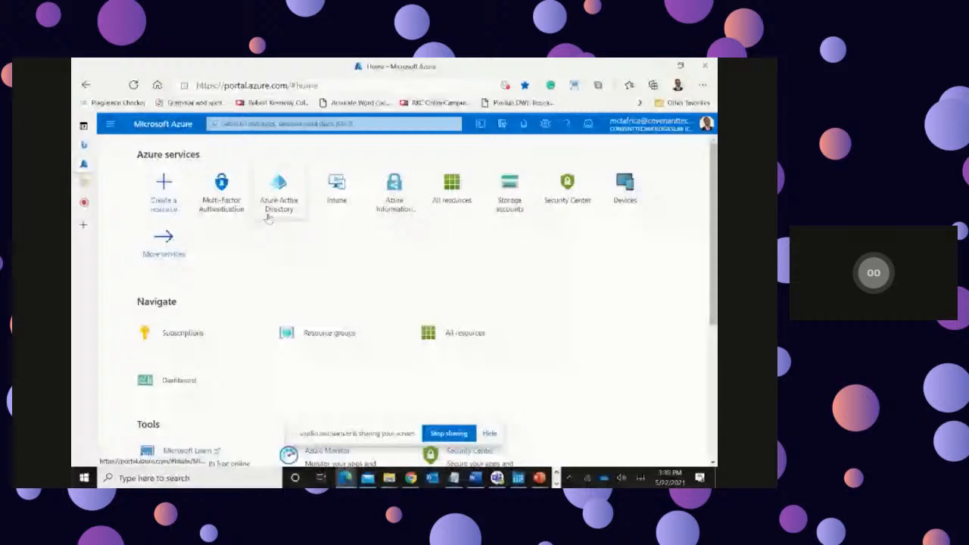
# Step: Search the portal's resources and services for "d", look over the suggestions and dismiss them
pyautogui.click(247, 124)
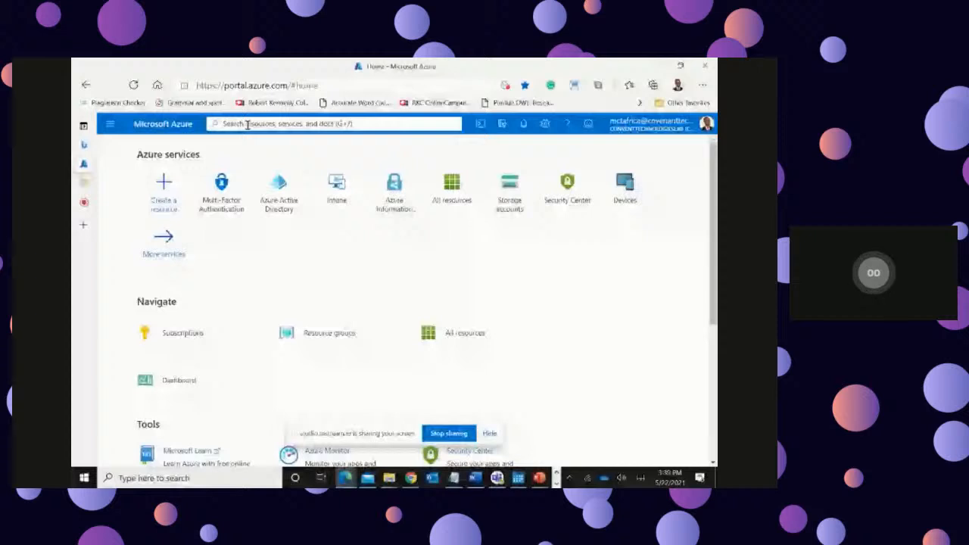
pyautogui.click(247, 125)
pyautogui.write('d')
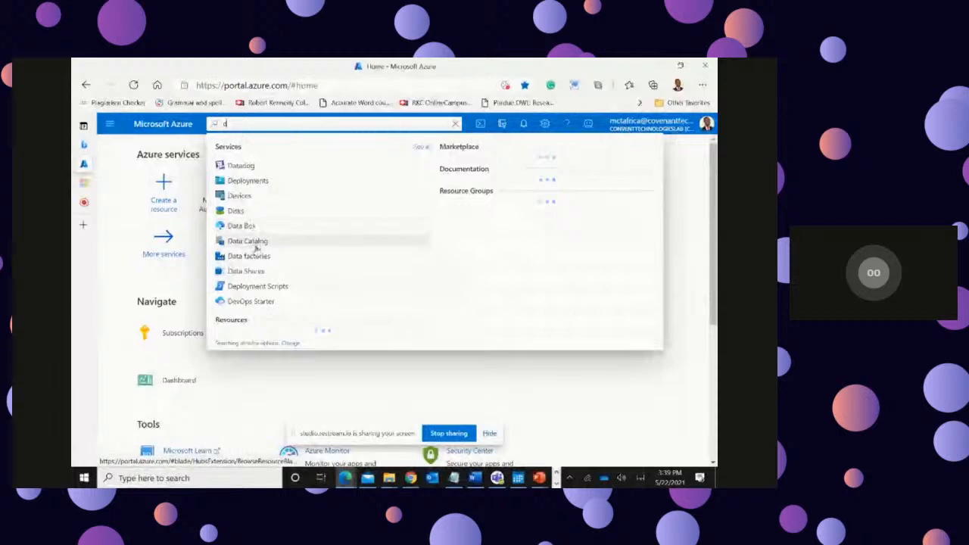
pyautogui.click(682, 227)
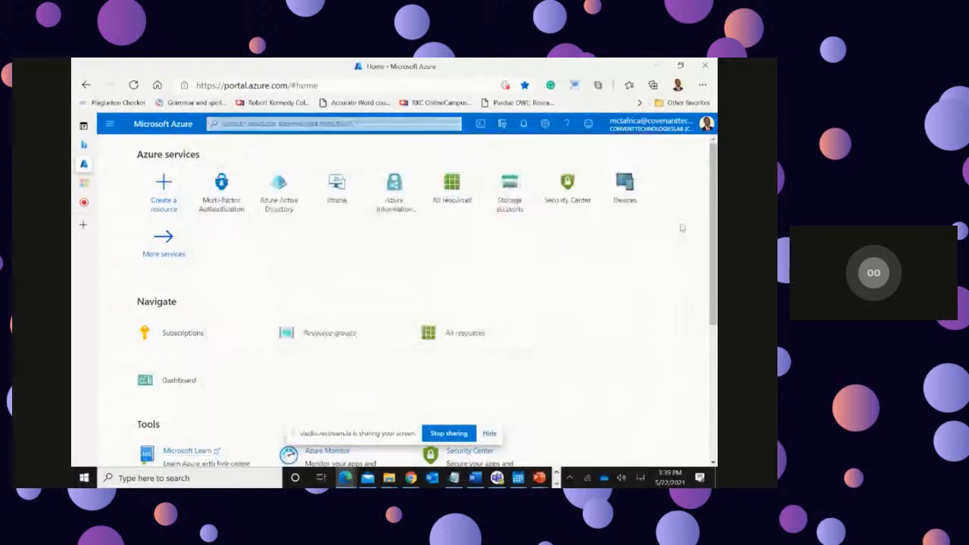
# Step: View the signed-in account's details and review all General options in the portal settings
pyautogui.click(642, 127)
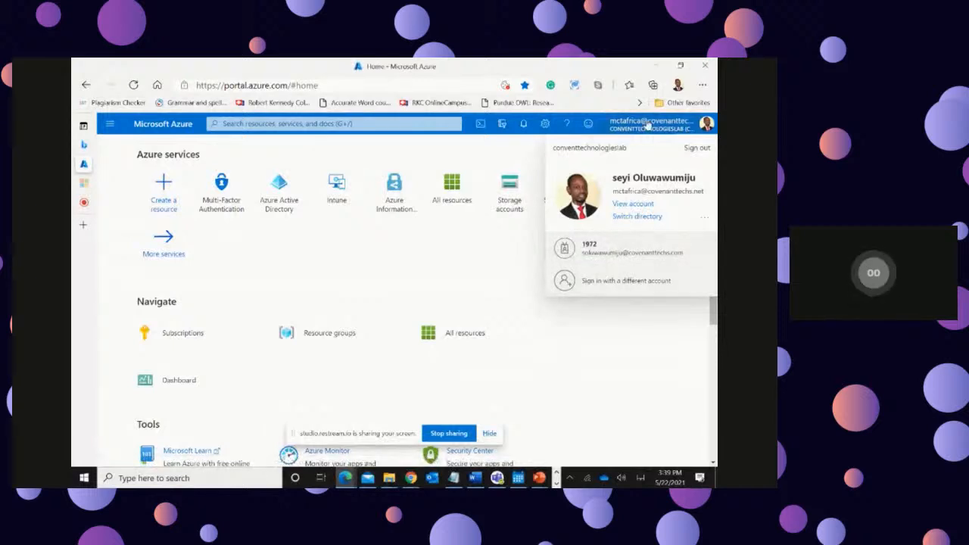
pyautogui.click(545, 126)
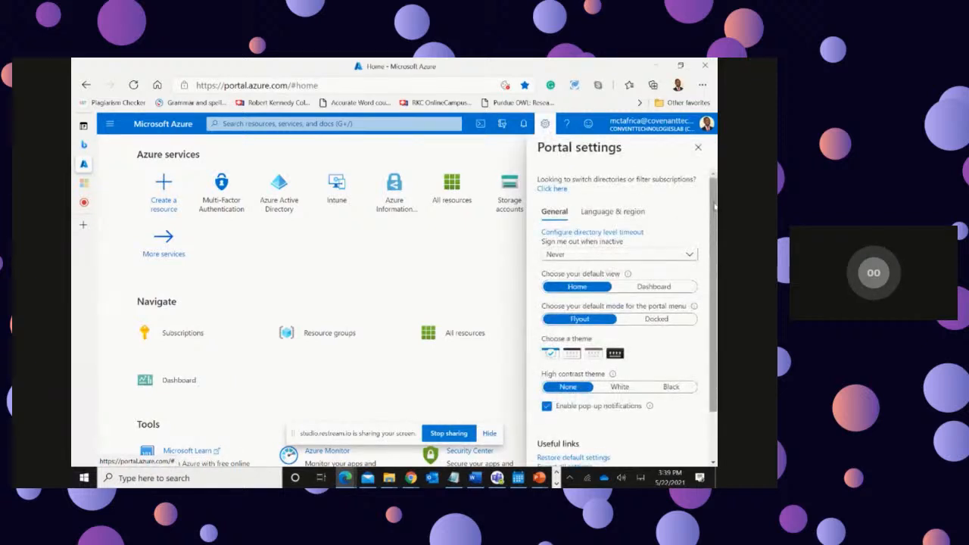
pyautogui.scroll(-2, 714, 205)
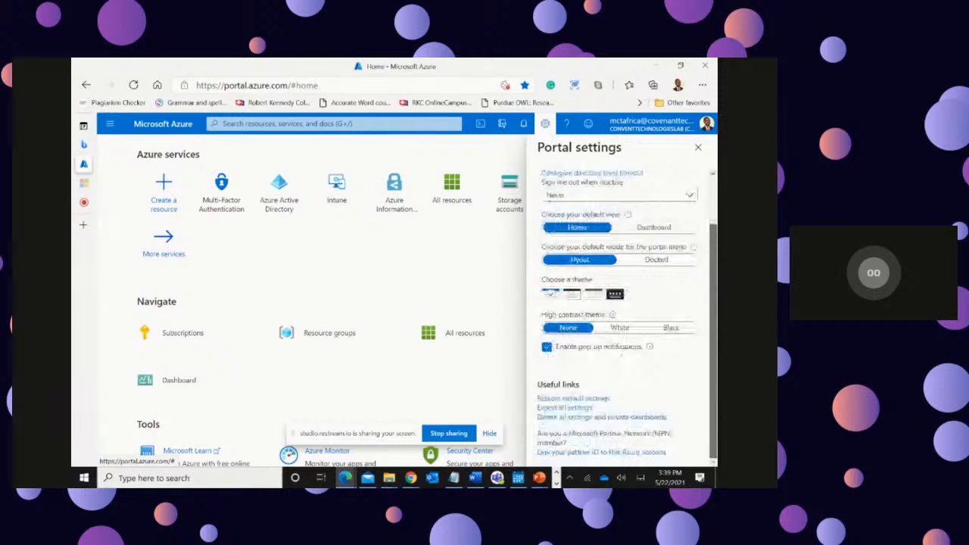
pyautogui.scroll(2, 621, 302)
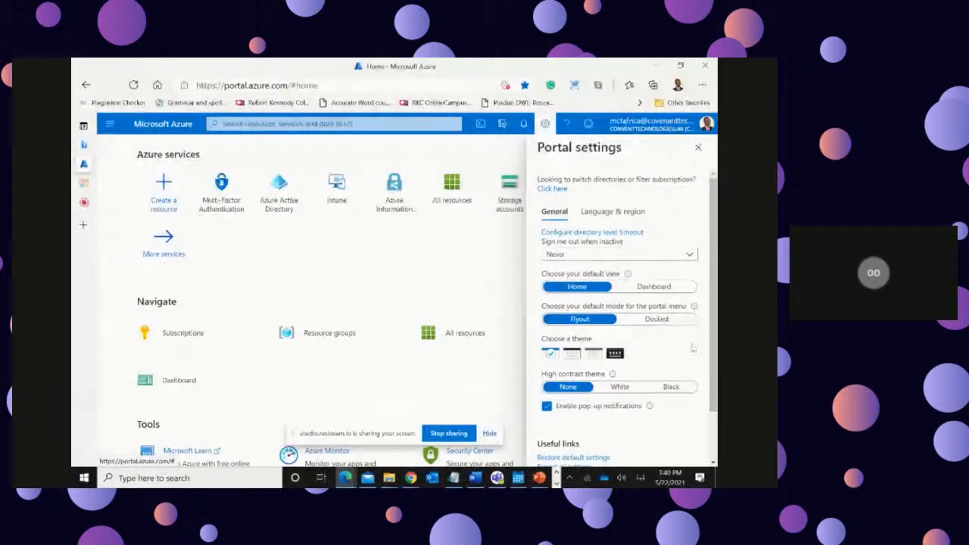
pyautogui.scroll(-2, 687, 347)
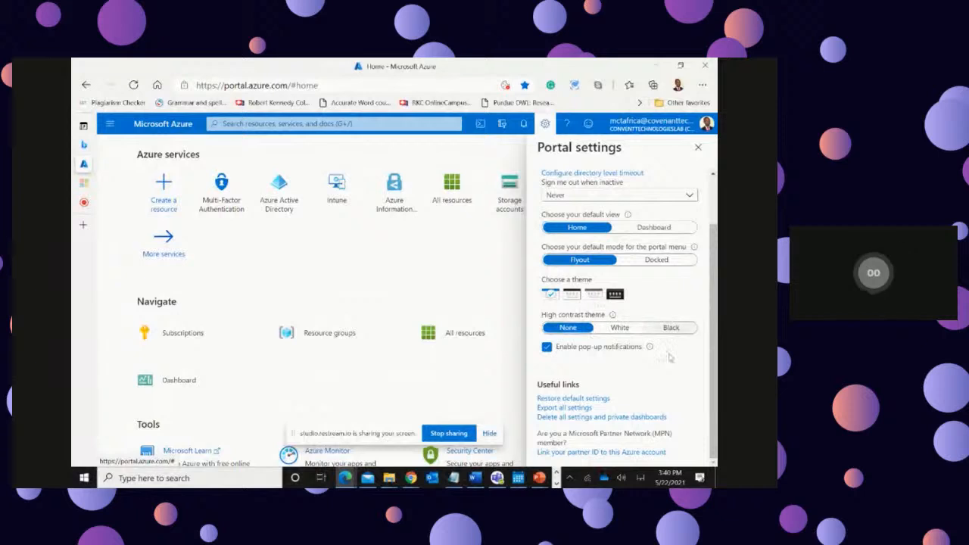
pyautogui.scroll(2, 575, 400)
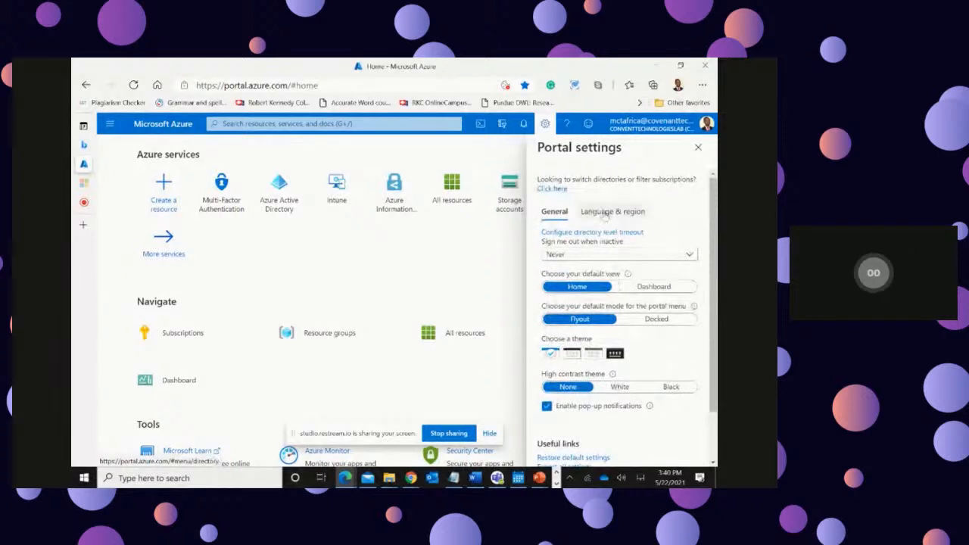
# Step: Check the portal notifications and review the Azure Active Directory tenant overview with its management and monitoring sections
pyautogui.click(523, 124)
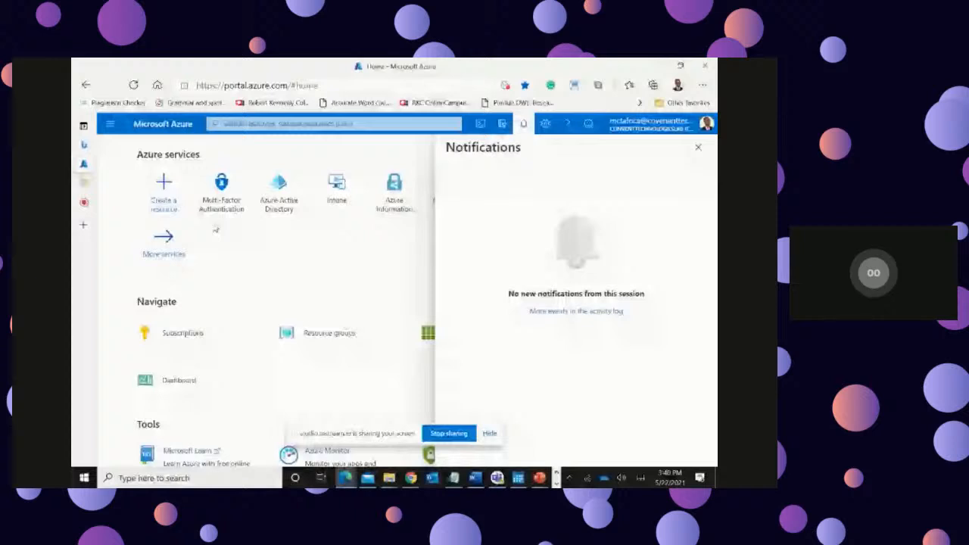
pyautogui.click(279, 193)
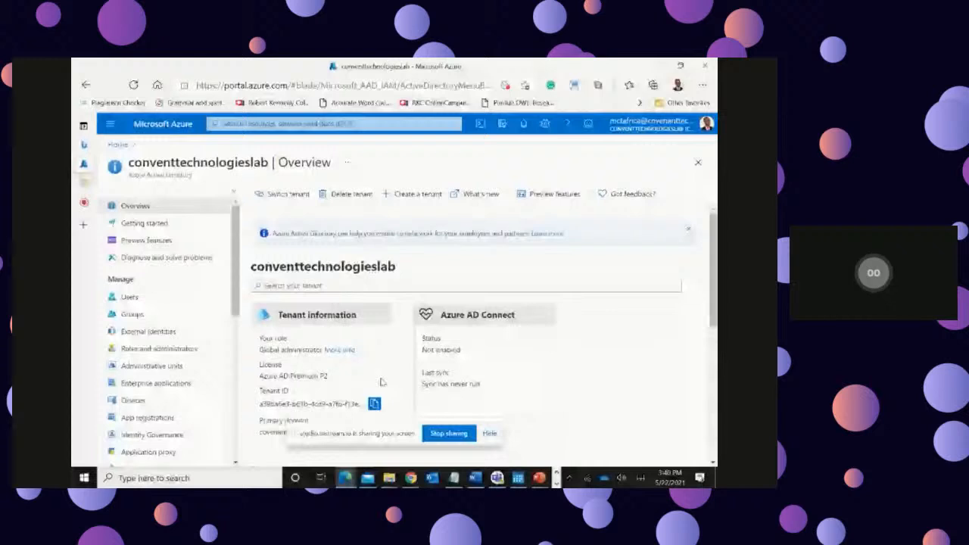
pyautogui.scroll(-1, 341, 337)
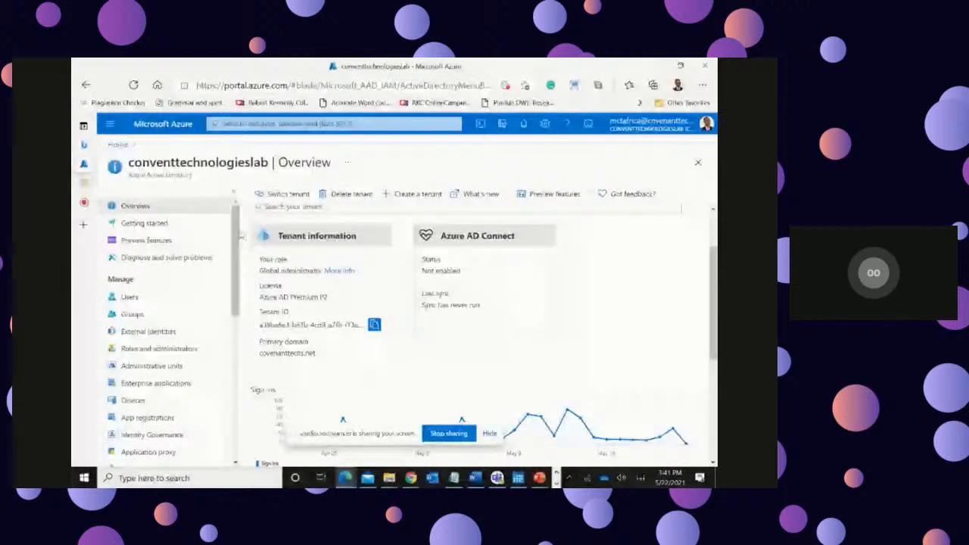
pyautogui.moveTo(235, 236); pyautogui.dragTo(250, 328)
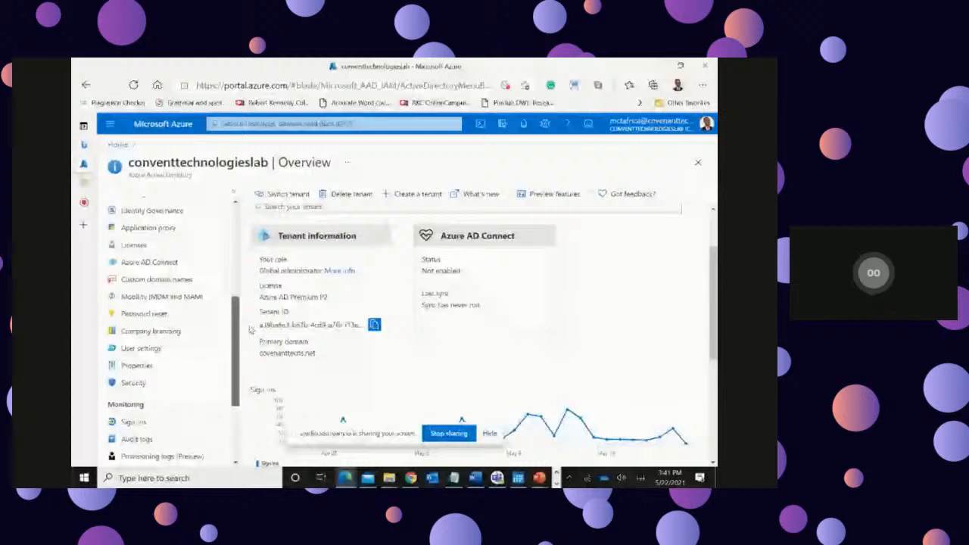
pyautogui.scroll(3, 195, 217)
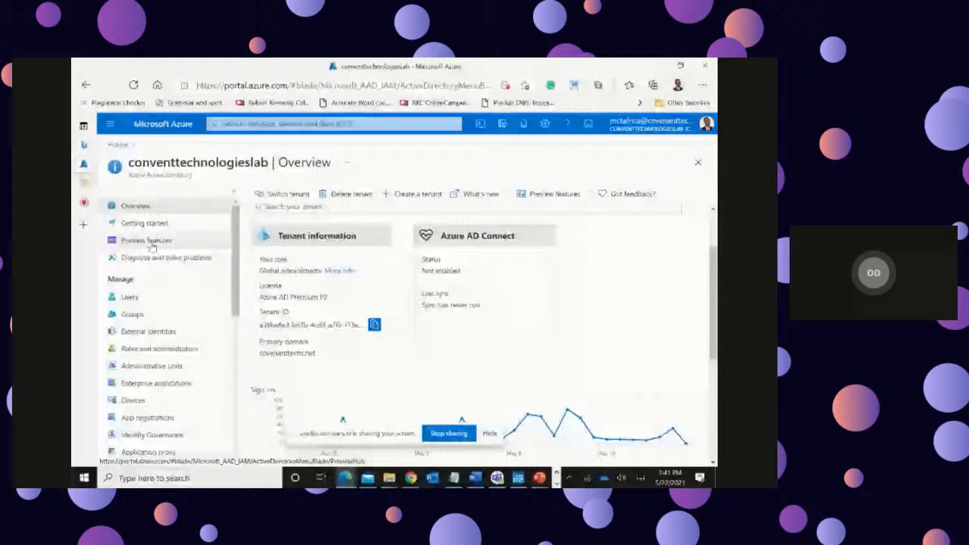
# Step: View the tenant's preview features and its Diagnose and solve problems page, closing the Virtual assistant
pyautogui.click(153, 248)
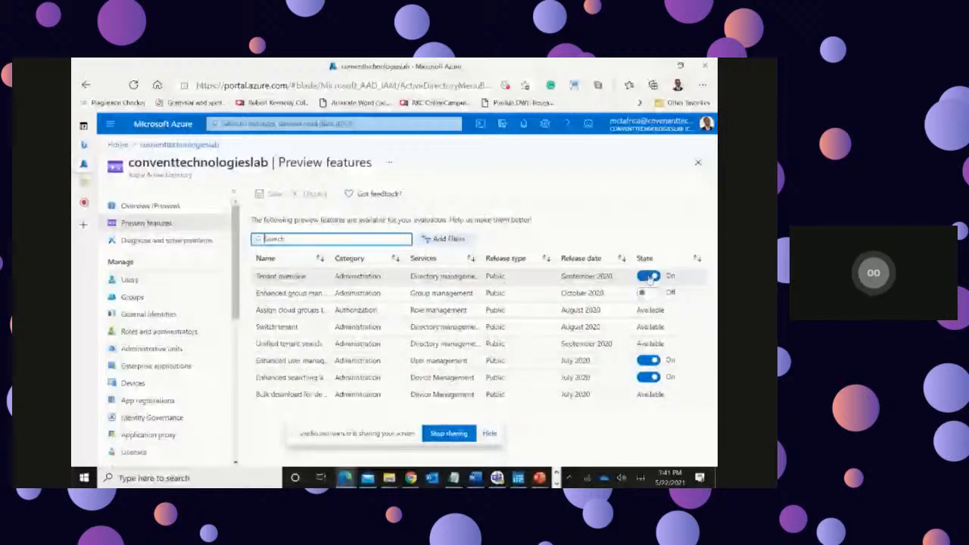
pyautogui.click(155, 242)
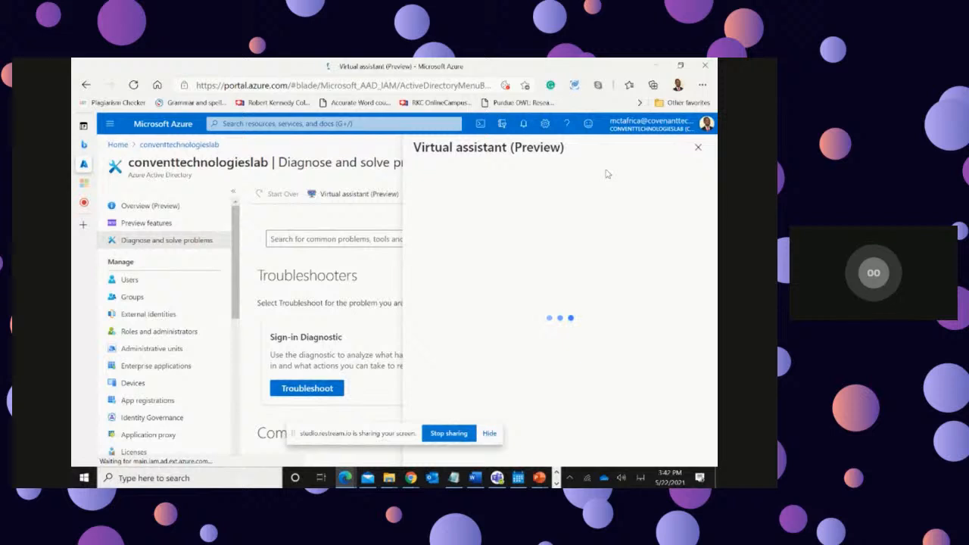
pyautogui.click(698, 150)
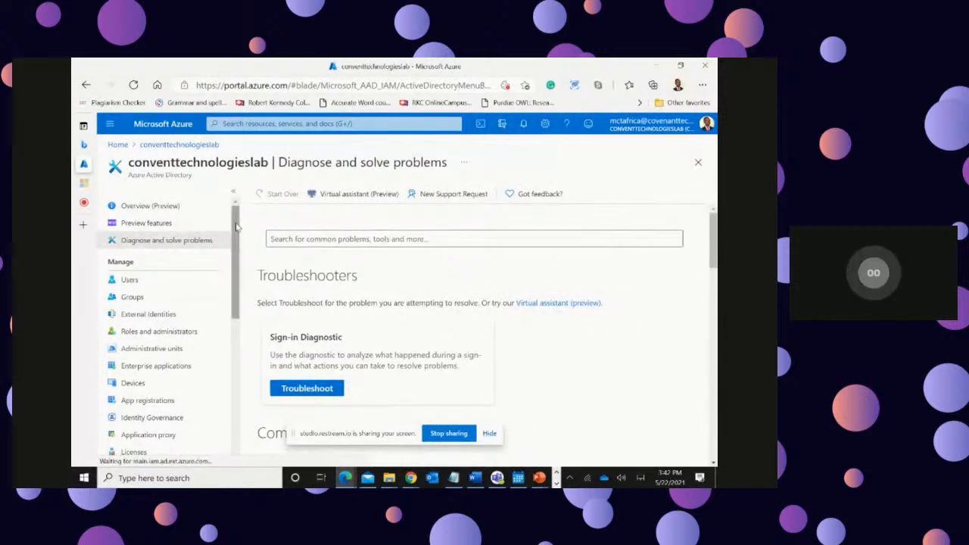
# Step: Open the tenant's Users page and look through the list of all users
pyautogui.scroll(-2, 237, 249)
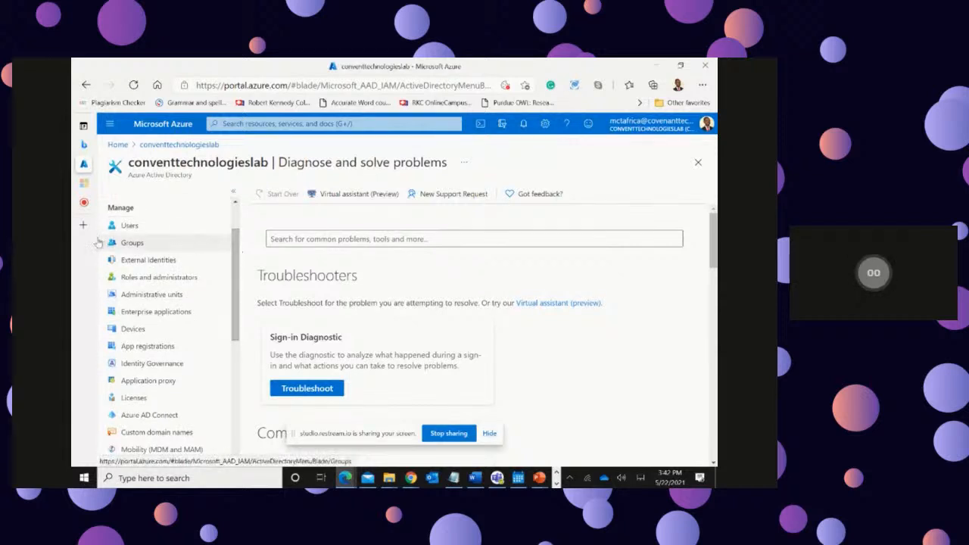
pyautogui.click(130, 225)
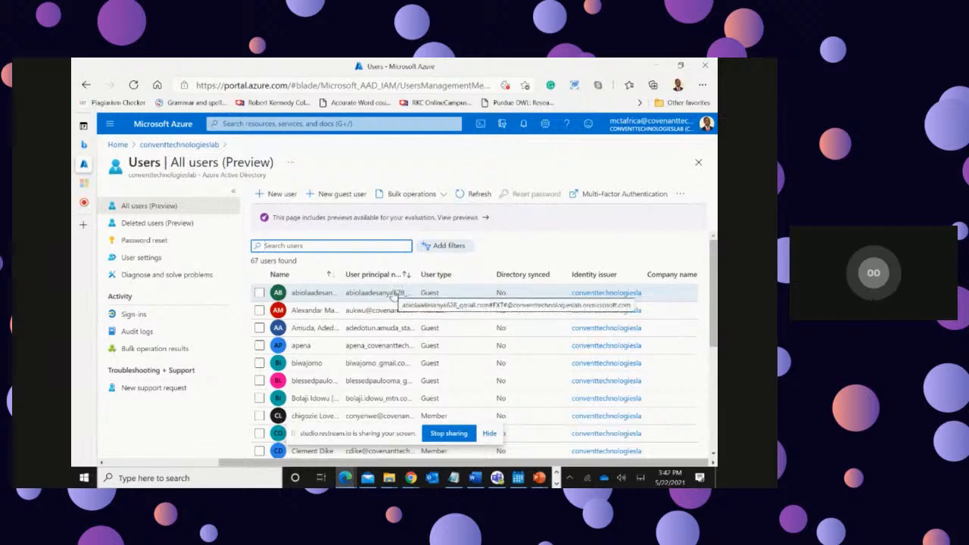
pyautogui.scroll(-1, 435, 349)
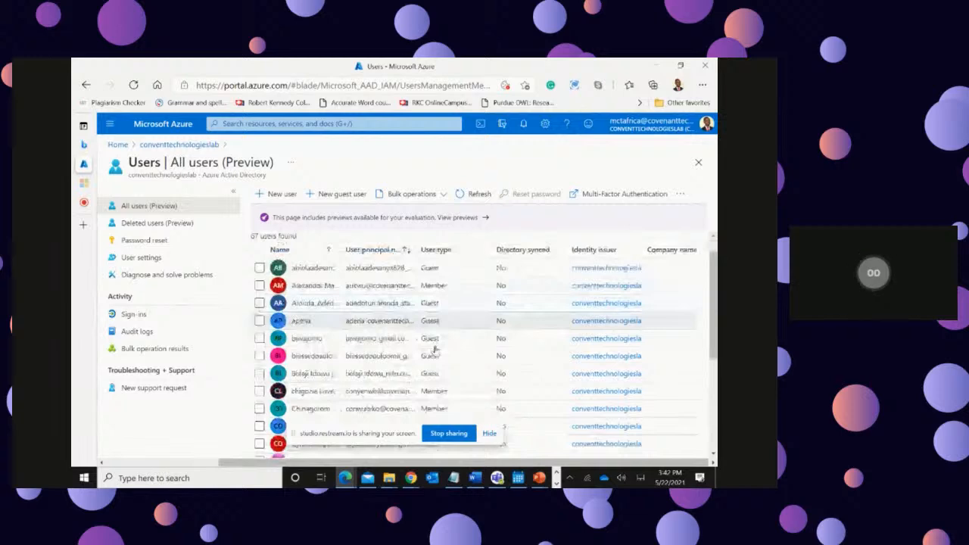
pyautogui.scroll(-5, 435, 349)
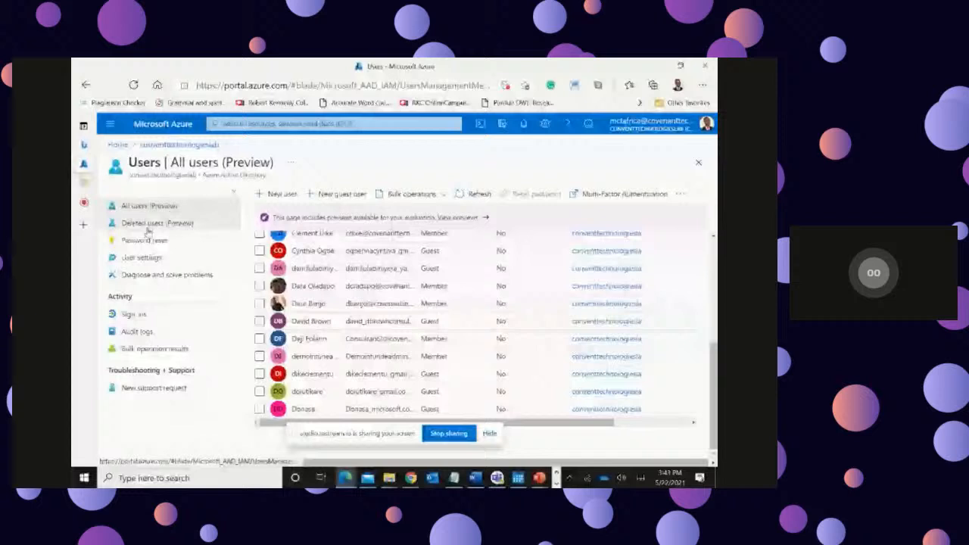
# Step: Review the user settings for app registrations, administration portal access, LinkedIn connections and external users
pyautogui.click(143, 258)
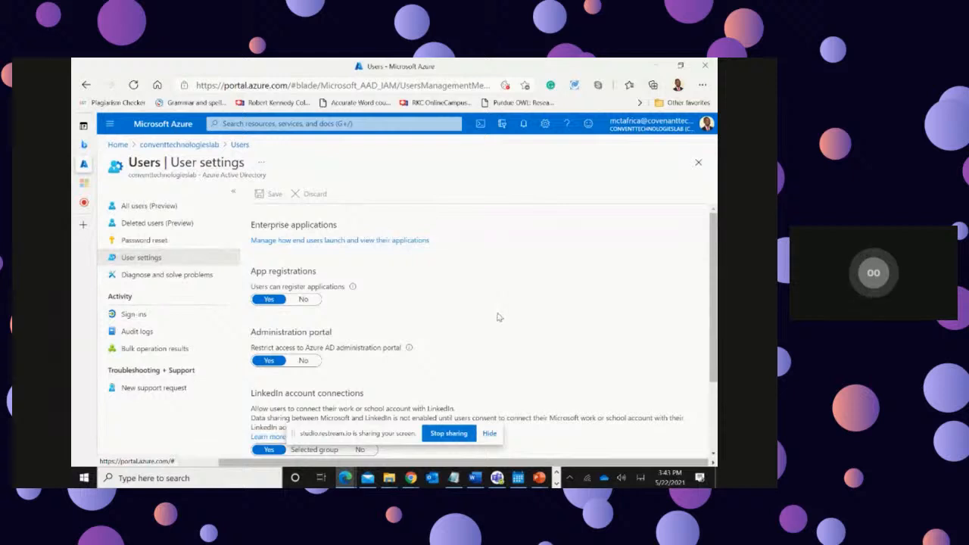
pyautogui.scroll(-1, 500, 317)
pyautogui.scroll(-2, 498, 317)
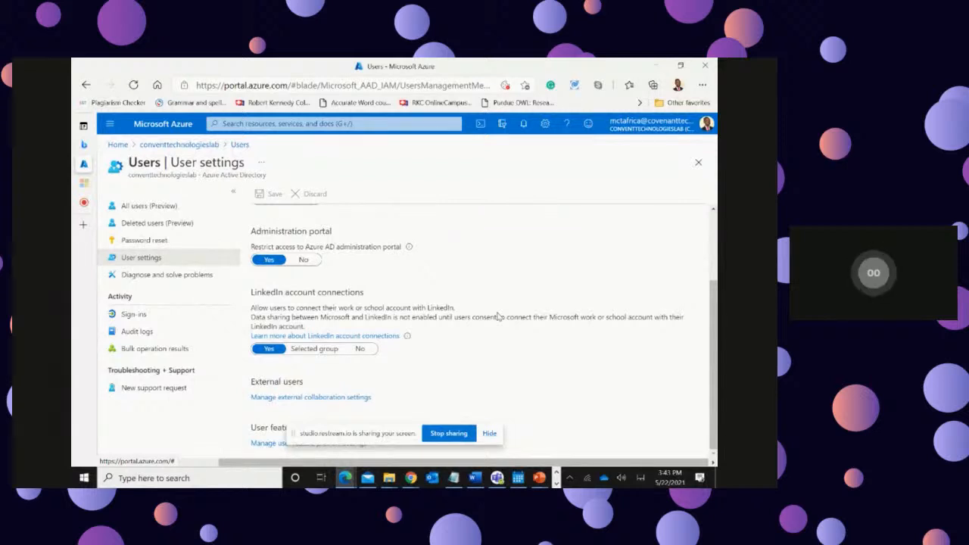
# Step: Review the users' sign-in records for the last 7 days and open their audit logs
pyautogui.click(140, 321)
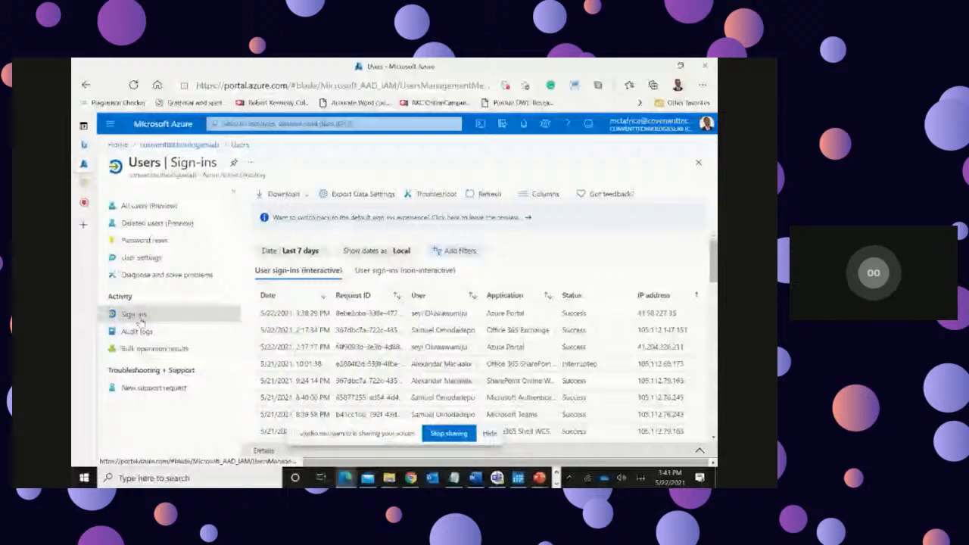
pyautogui.scroll(-3, 620, 374)
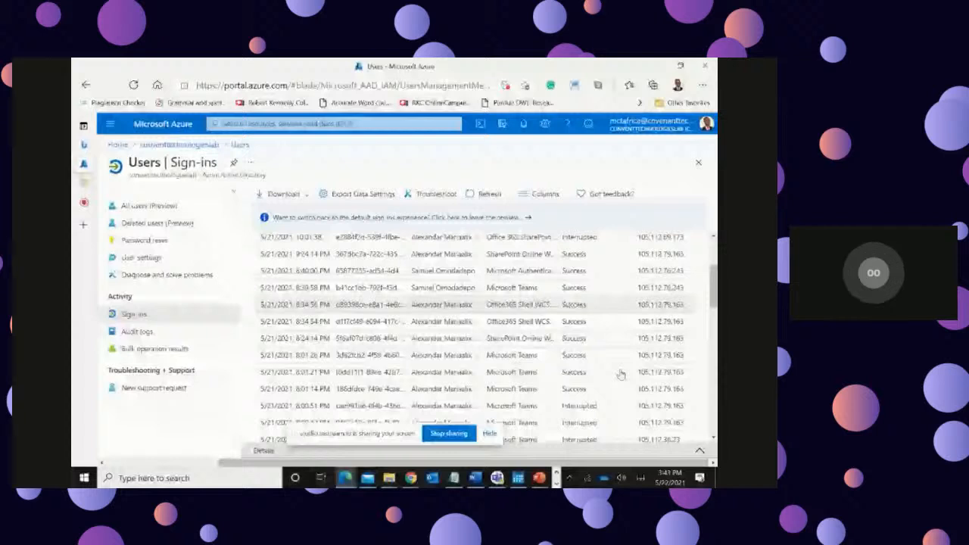
pyautogui.click(135, 332)
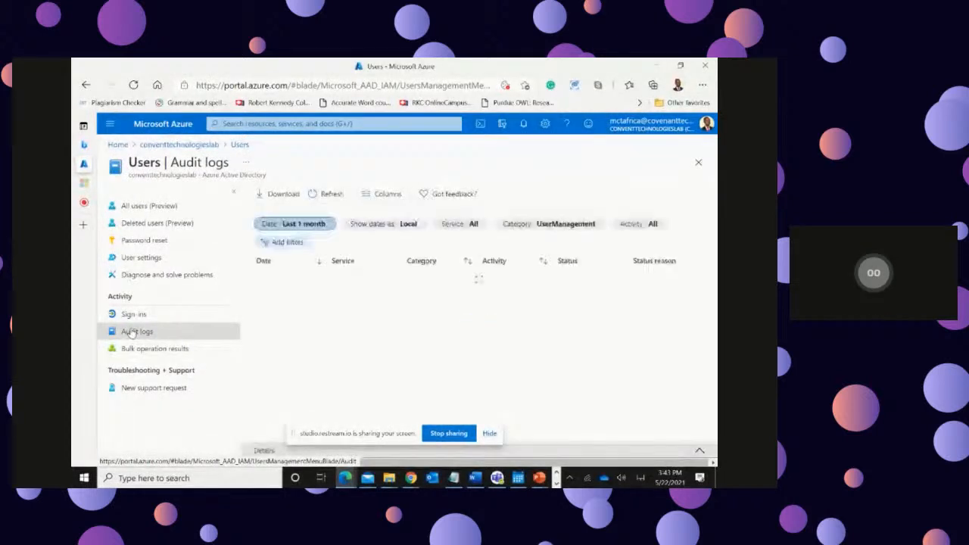
# Step: Return to the conventtechnologieslab directory and look through the list of all its groups
pyautogui.click(157, 149)
pyautogui.click(132, 243)
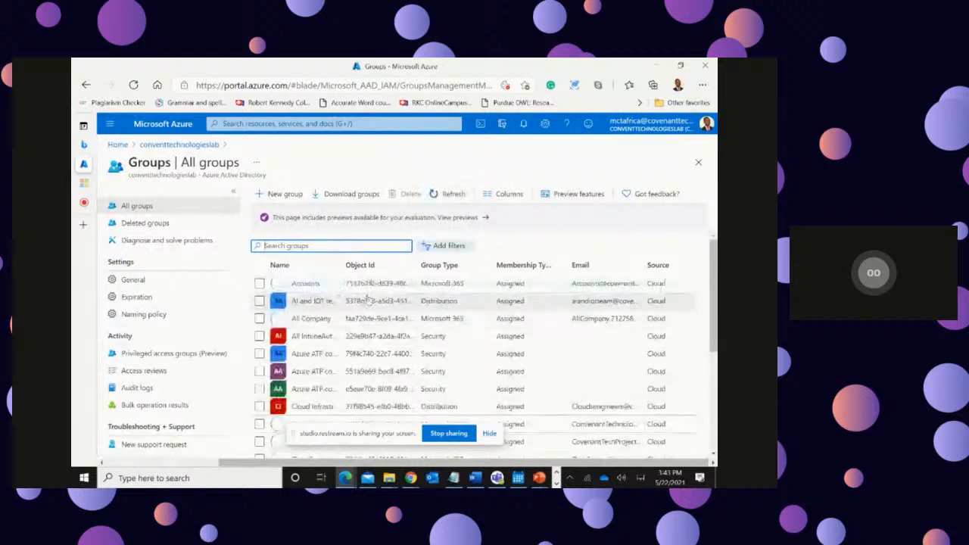
pyautogui.scroll(-2, 418, 322)
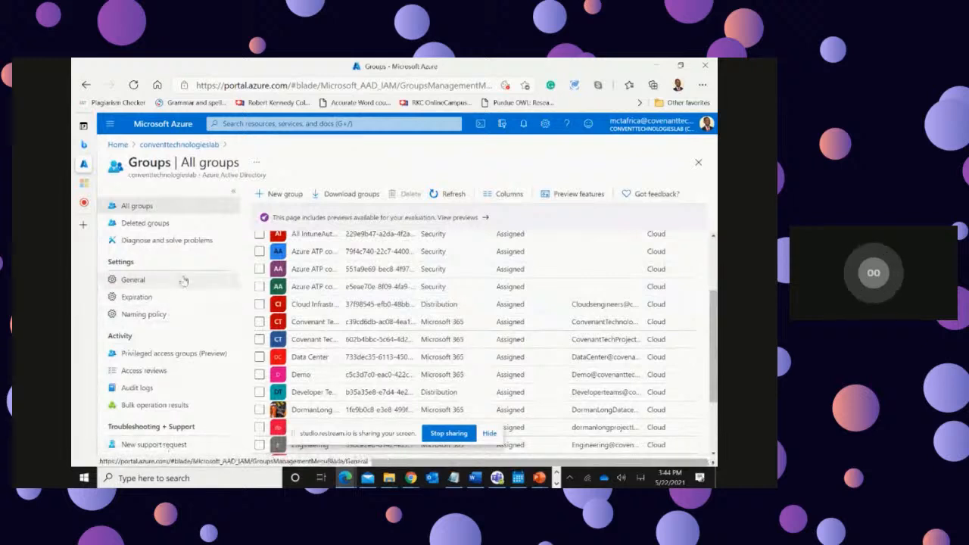
# Step: Go back to the portal home, reopen Azure Active Directory and look through the tenant's management areas down to Security
pyautogui.click(117, 145)
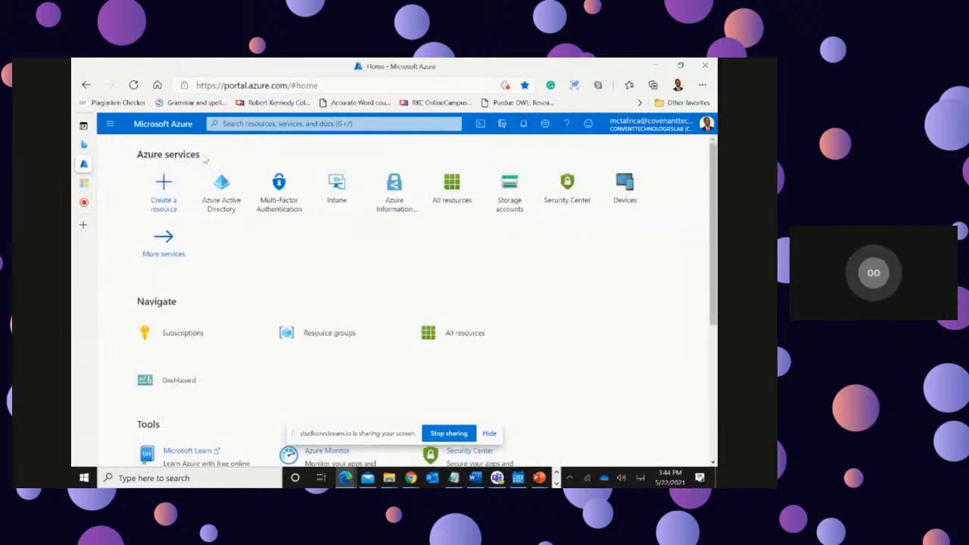
pyautogui.click(227, 191)
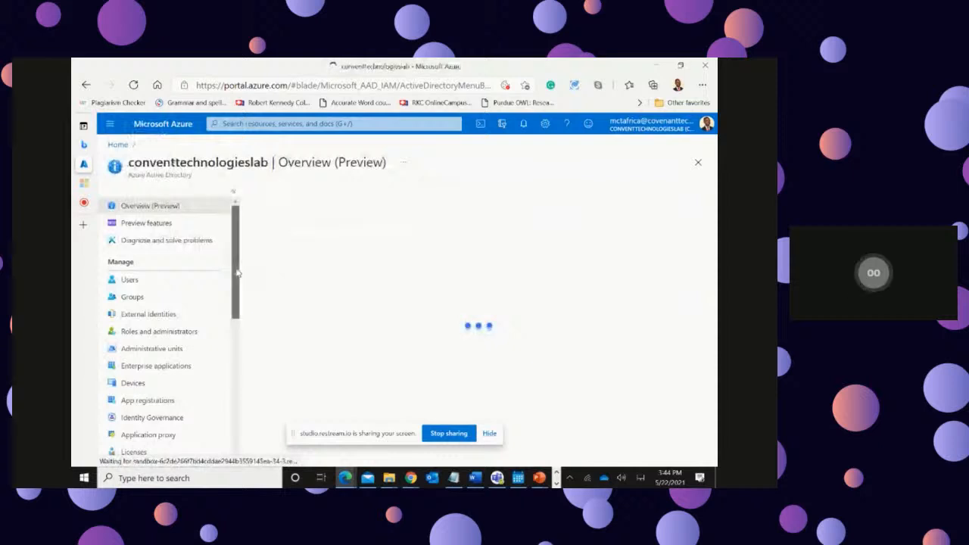
pyautogui.scroll(-2, 227, 263)
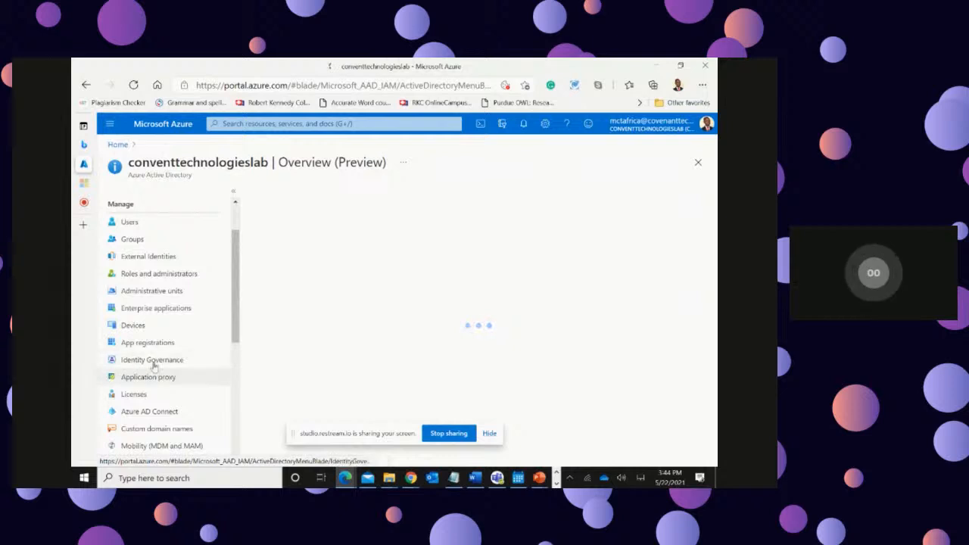
pyautogui.scroll(-1, 177, 371)
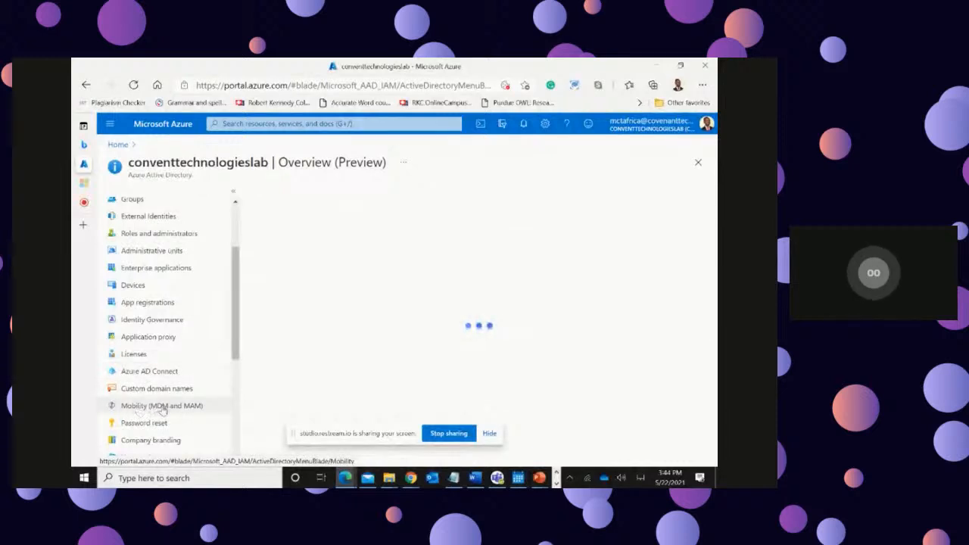
pyautogui.scroll(-1, 187, 414)
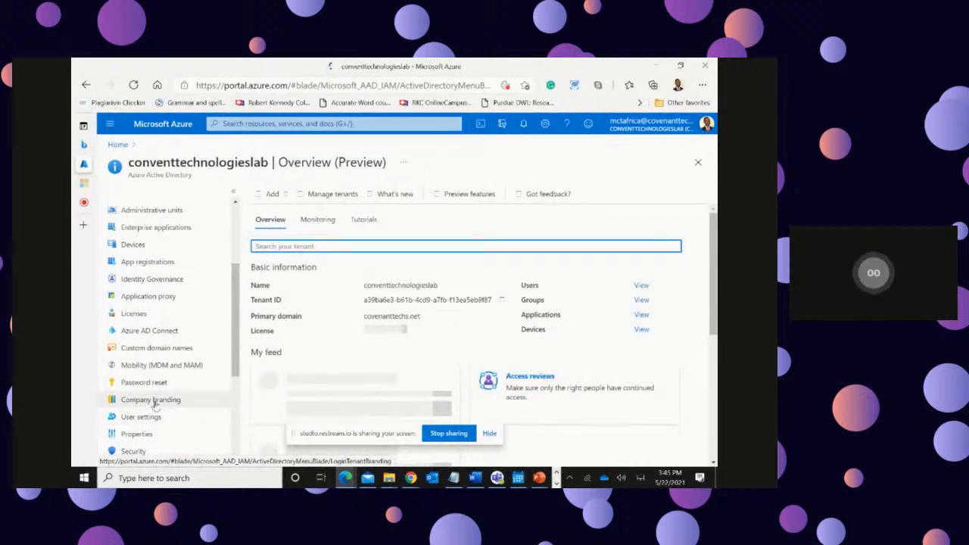
# Step: Open the tenant's user settings from the directory overview and return to the start of its list of management areas
pyautogui.click(142, 417)
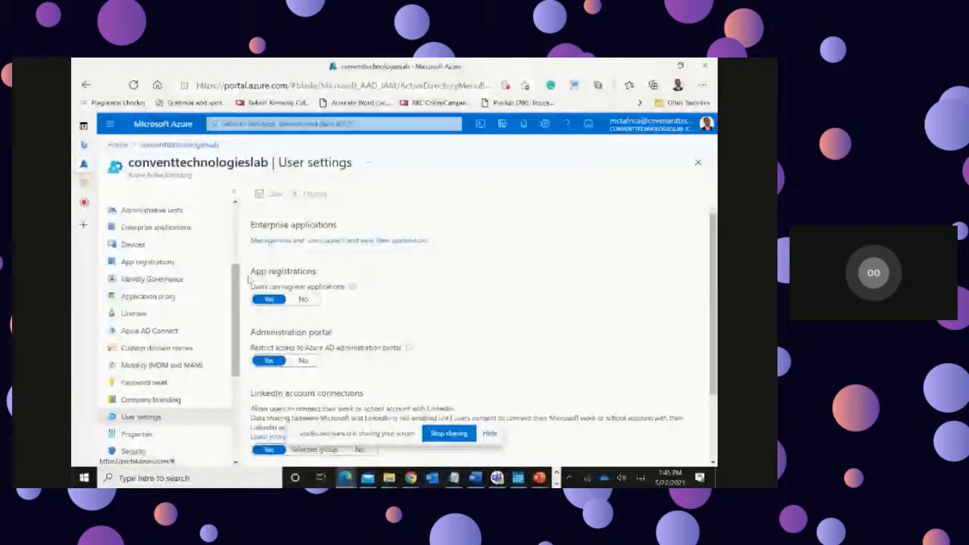
pyautogui.scroll(-3, 246, 276)
pyautogui.scroll(4, 243, 261)
pyautogui.scroll(1, 244, 261)
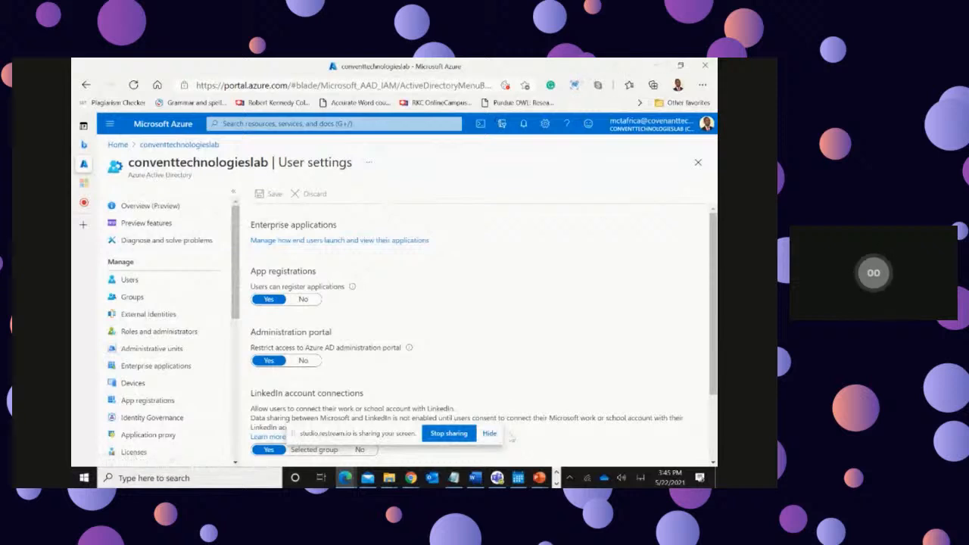
# Step: Switch to the running PowerPoint slide show and advance from the Azure Active Directory demo slide past the Microsoft Authenticator slide
pyautogui.moveTo(537, 477)
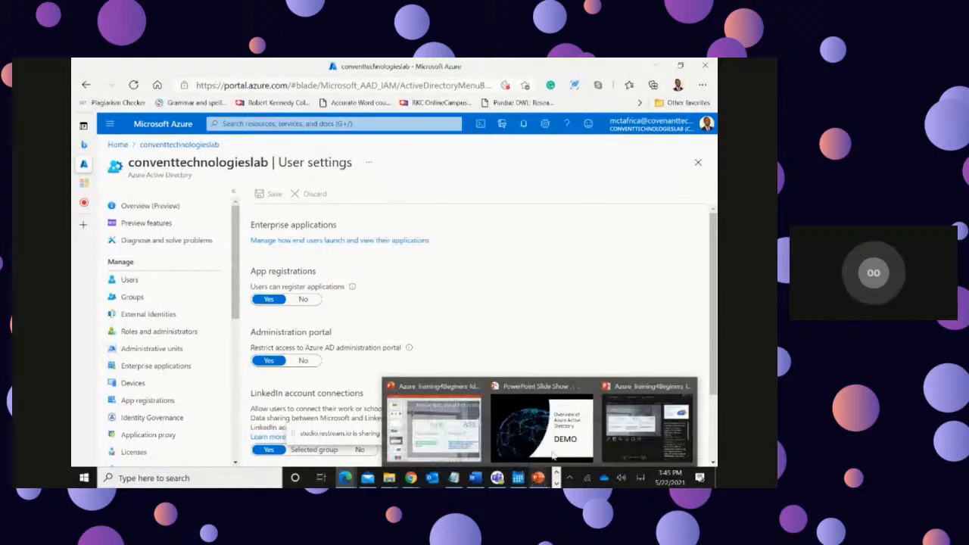
pyautogui.click(553, 455)
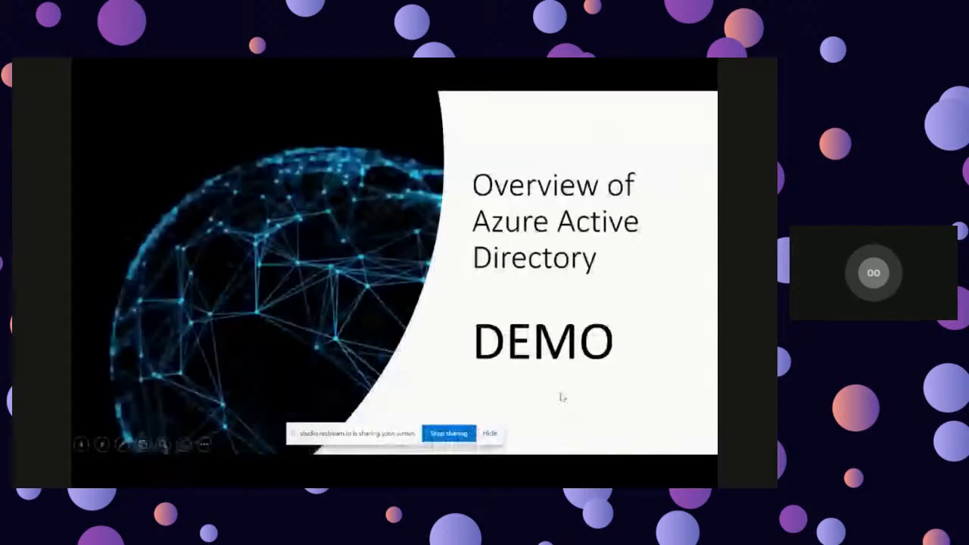
pyautogui.click(558, 324)
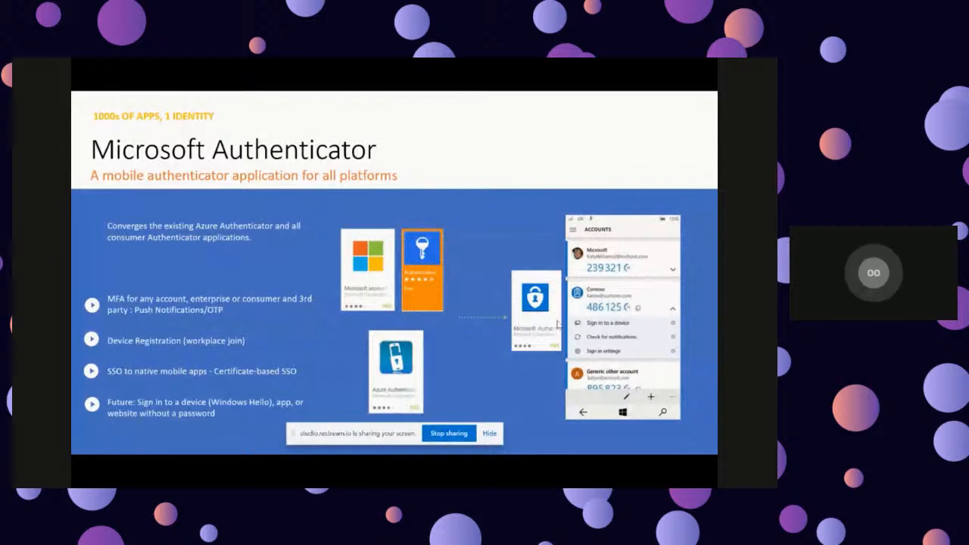
pyautogui.click(557, 324)
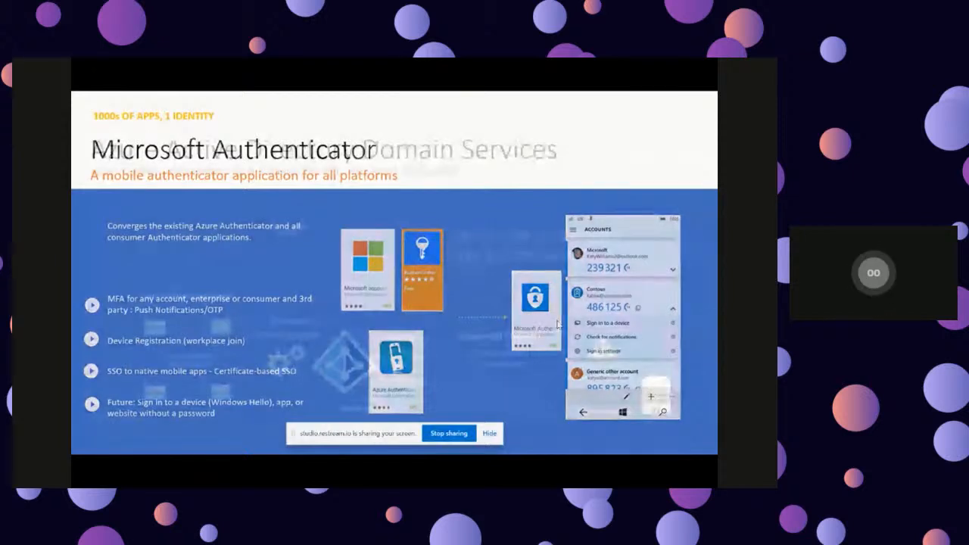
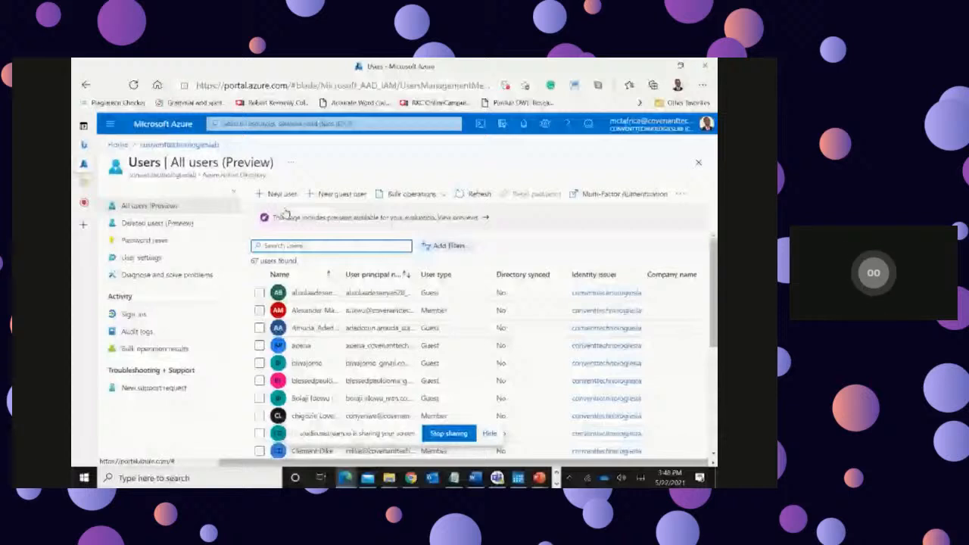
# Step: Return to the portal home, reopen Azure Active Directory, and start a new user from its list of all users
pyautogui.click(118, 144)
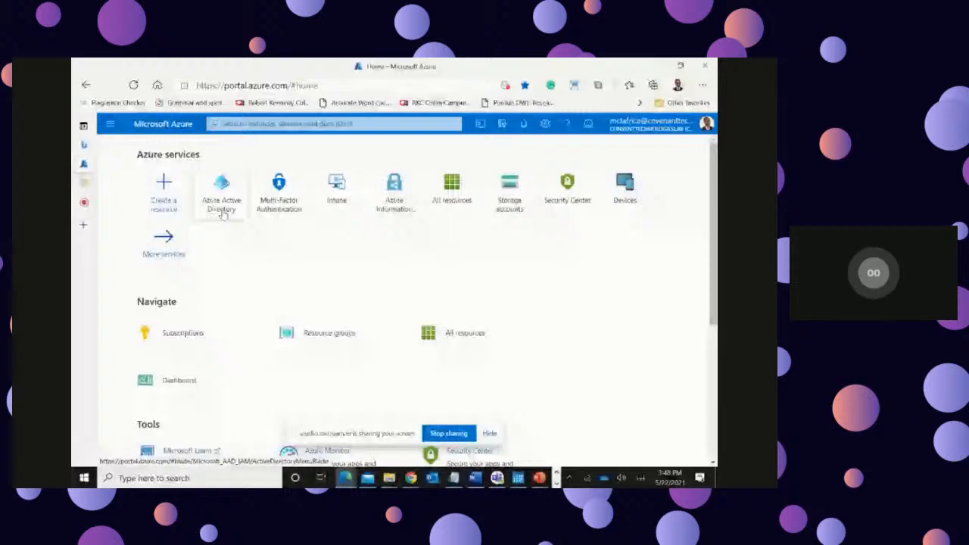
pyautogui.click(221, 203)
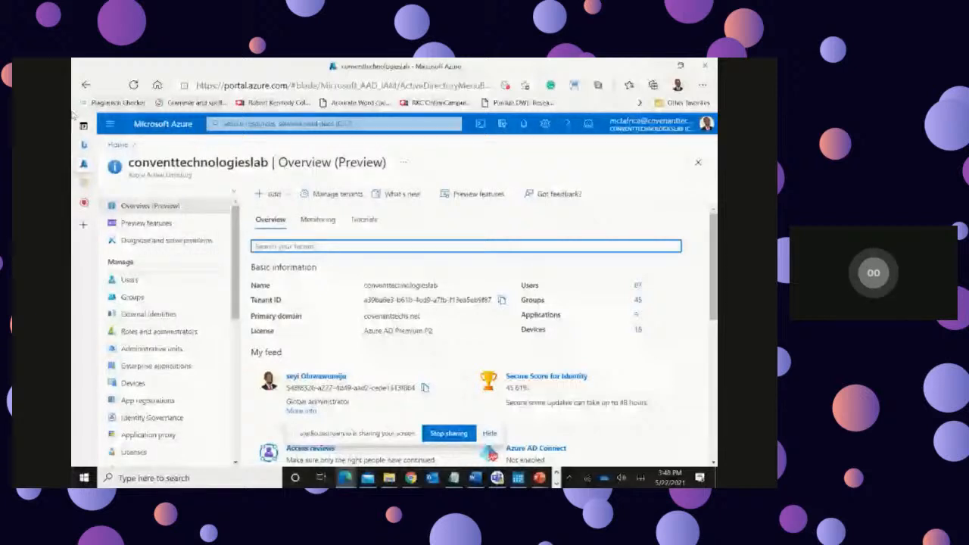
pyautogui.click(129, 281)
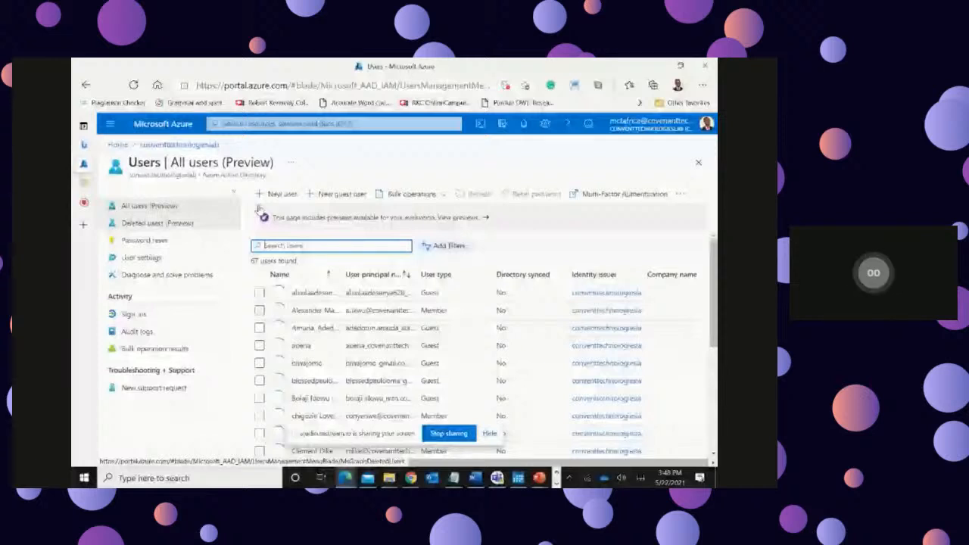
pyautogui.click(282, 196)
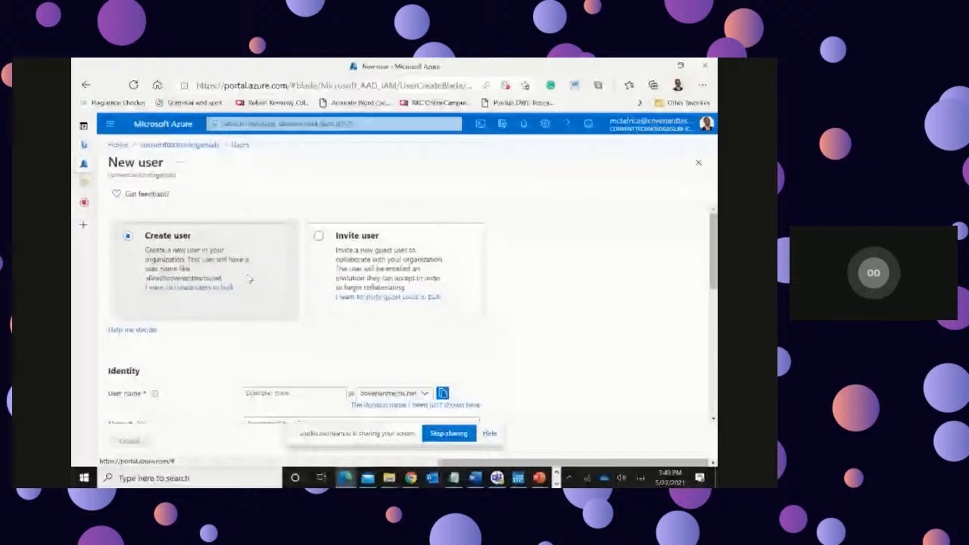
# Step: Set the new user's user name to demotest with the domain covenanttechs.net
pyautogui.scroll(-1, 265, 318)
pyautogui.scroll(1, 265, 318)
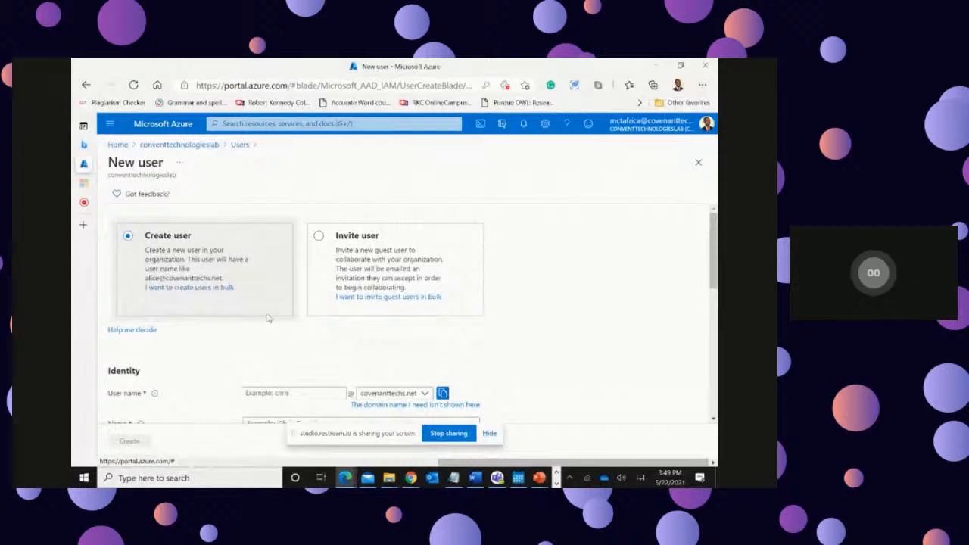
pyautogui.scroll(-2, 268, 318)
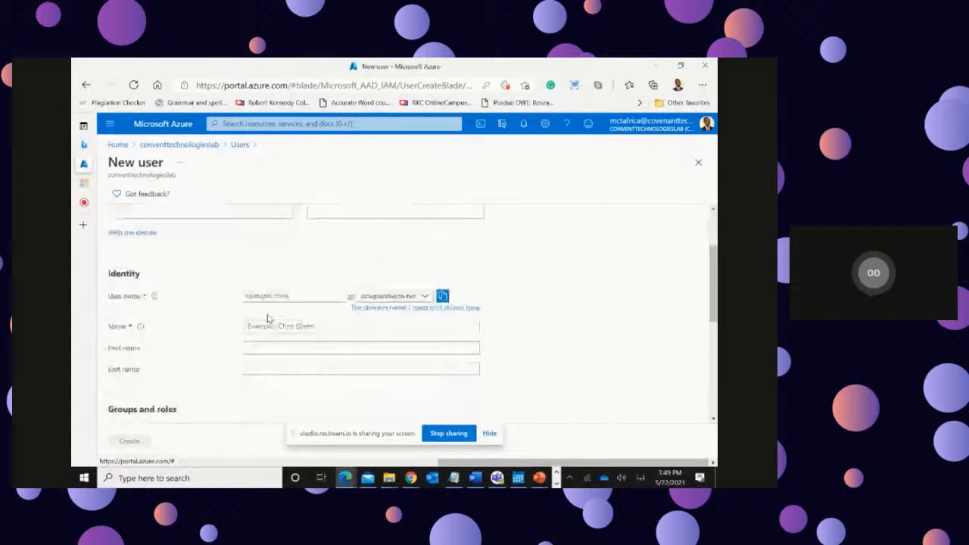
pyautogui.click(273, 295)
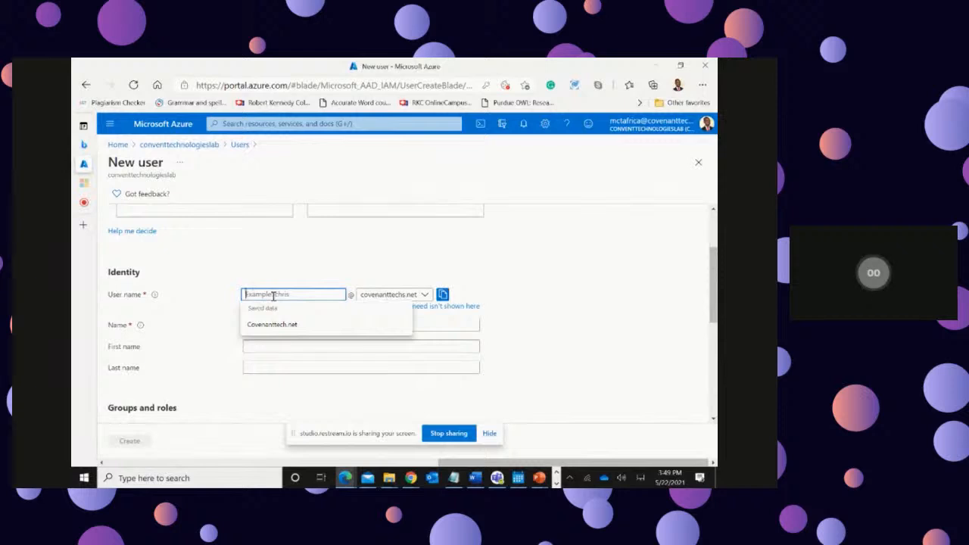
pyautogui.write('demotes')
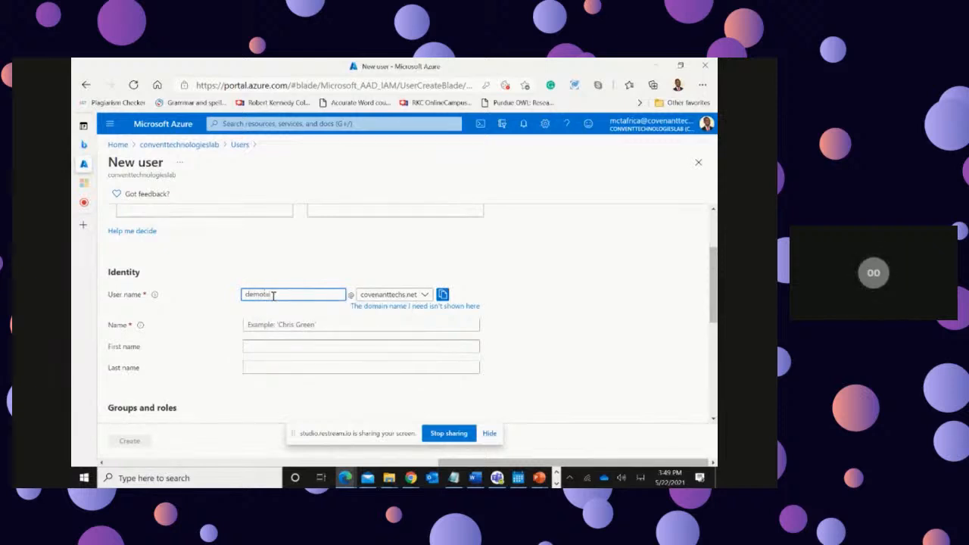
pyautogui.write('t')
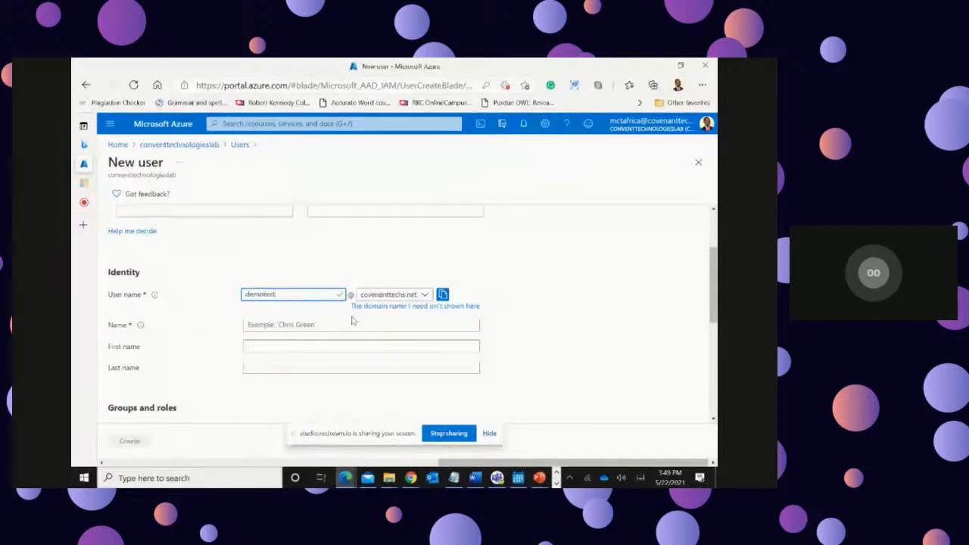
pyautogui.click(425, 296)
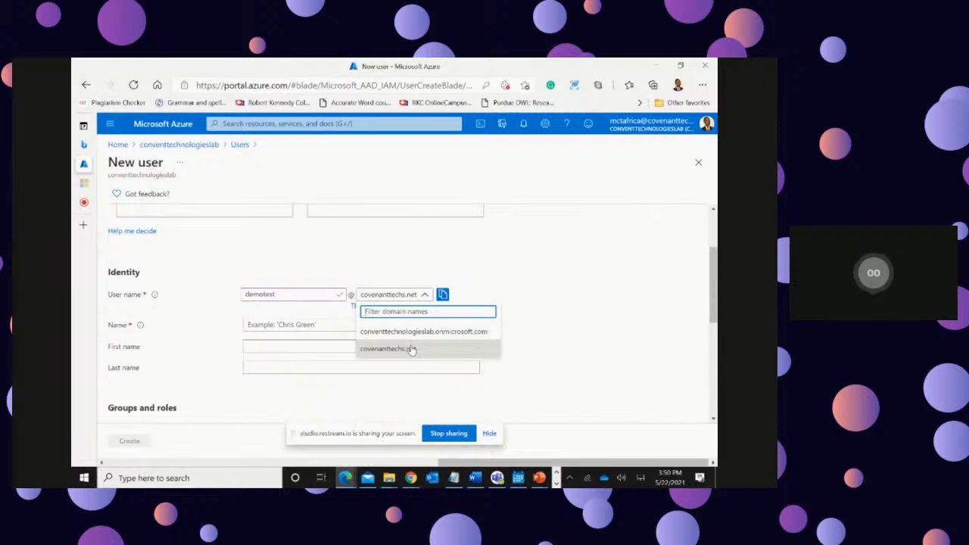
pyautogui.click(411, 349)
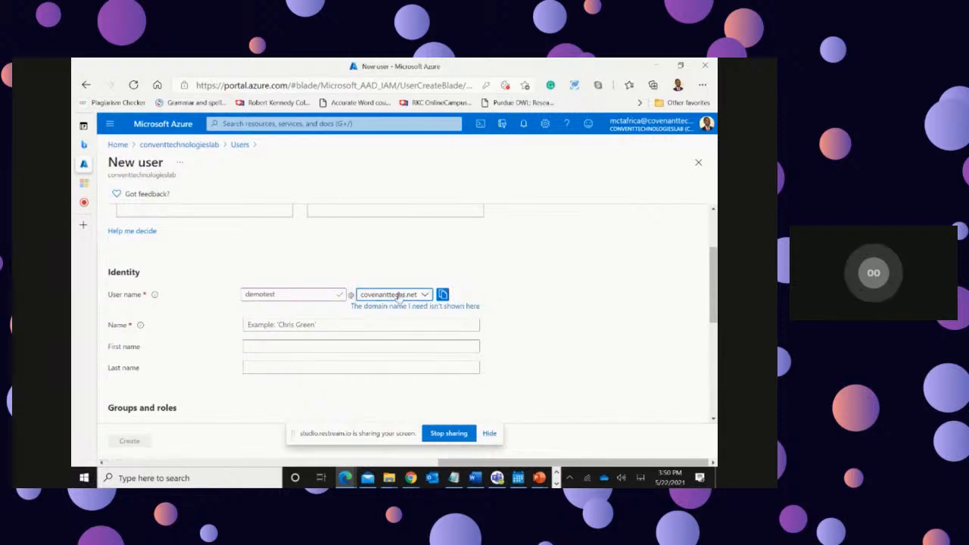
# Step: Fill in the identity details with the name demotest, first name demo and last name test
pyautogui.click(331, 324)
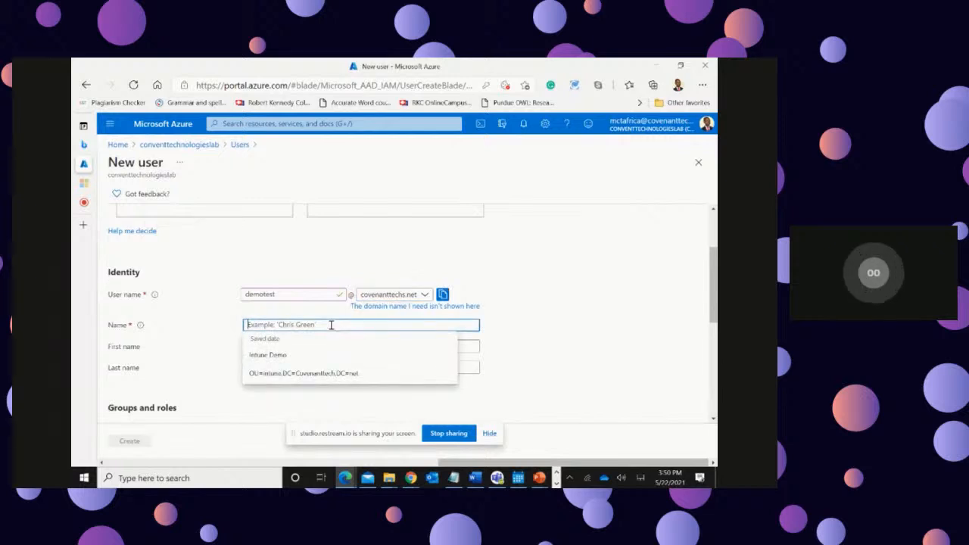
pyautogui.write('de')
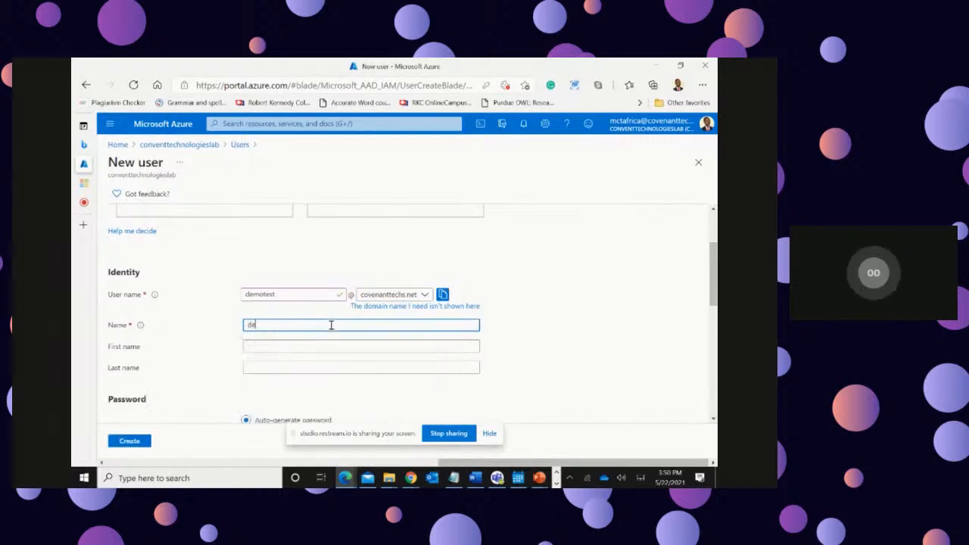
pyautogui.write('motest')
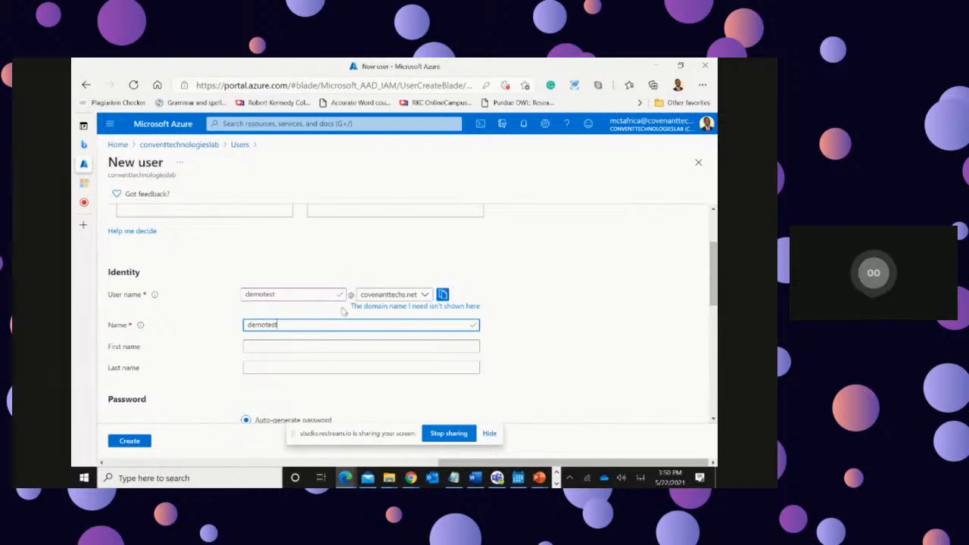
pyautogui.click(314, 347)
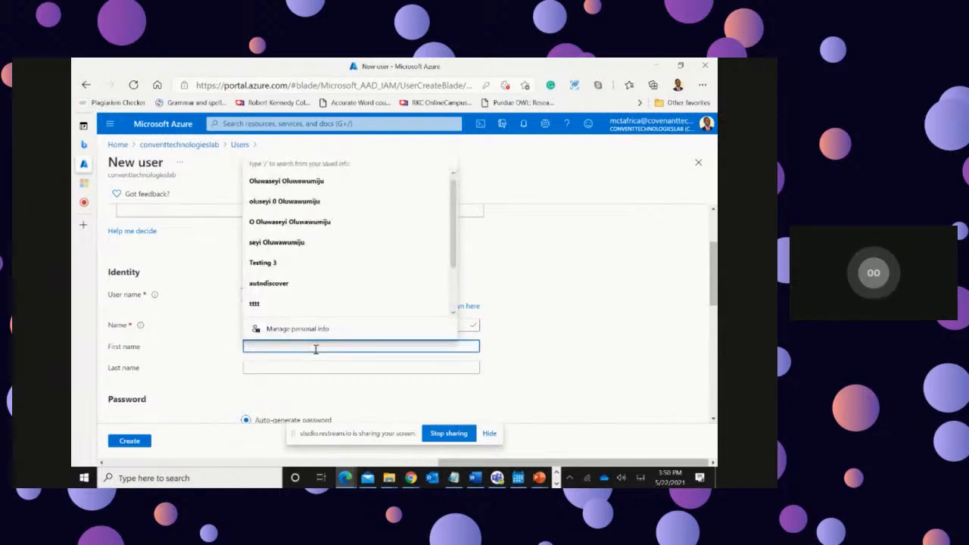
pyautogui.write('demo')
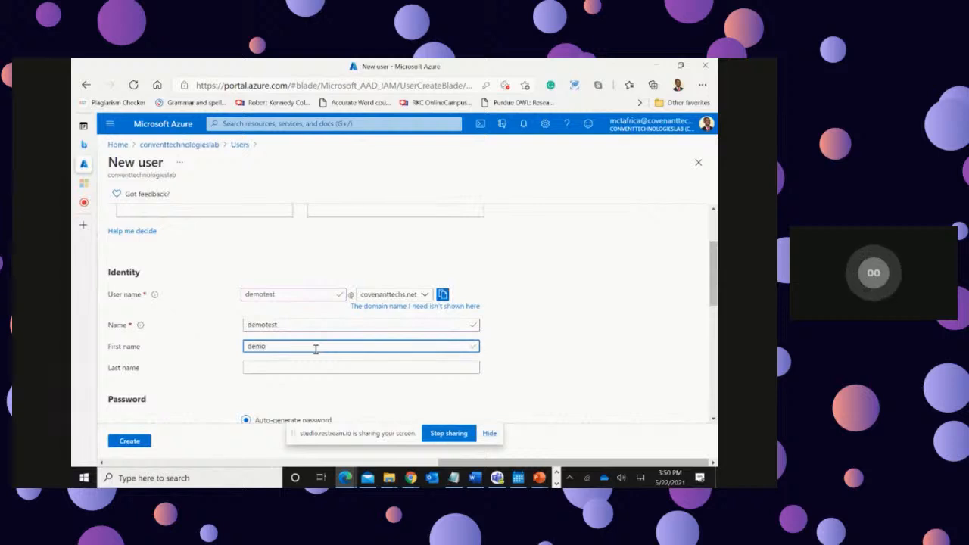
pyautogui.click(308, 364)
pyautogui.write('test')
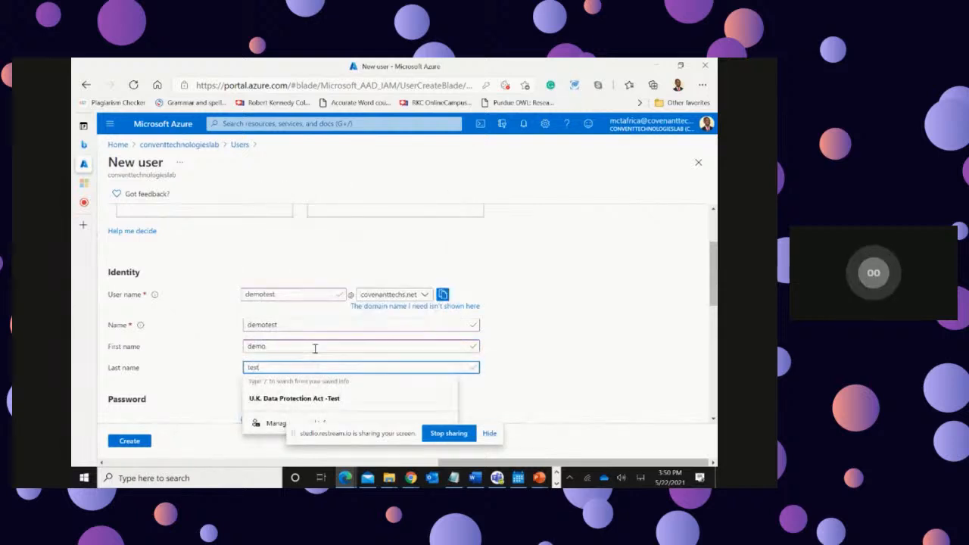
pyautogui.click(606, 315)
# Step: Reveal the auto-generated initial password and copy it
pyautogui.scroll(-2, 613, 315)
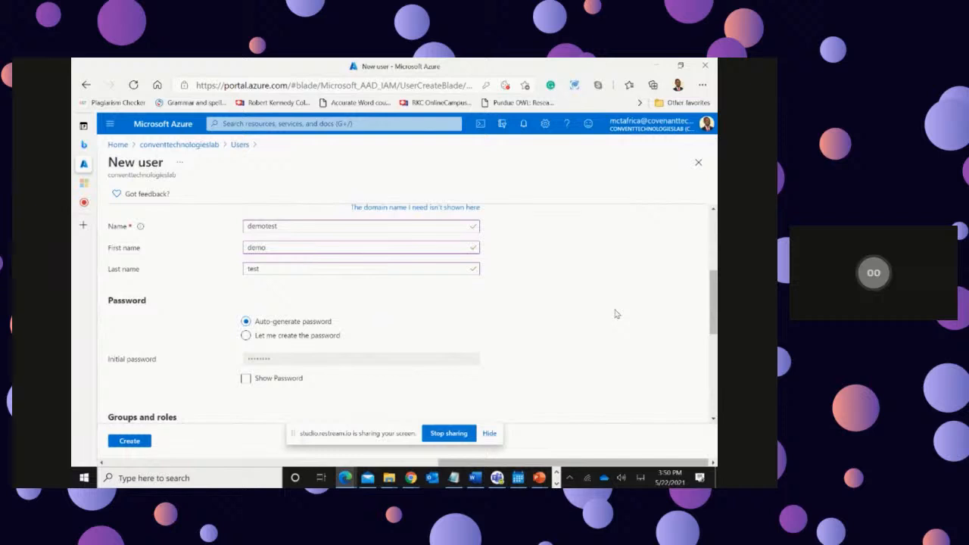
pyautogui.click(259, 383)
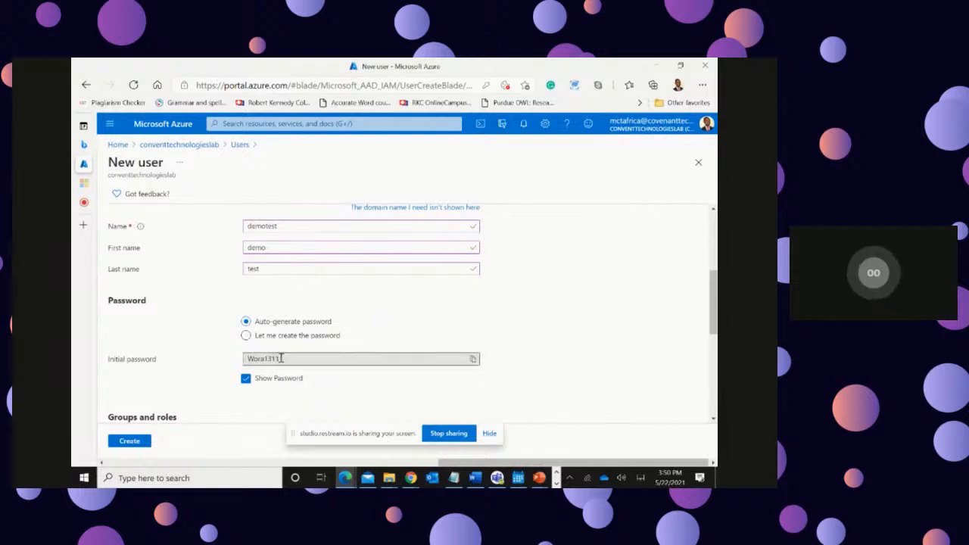
pyautogui.moveTo(282, 359); pyautogui.dragTo(244, 358)
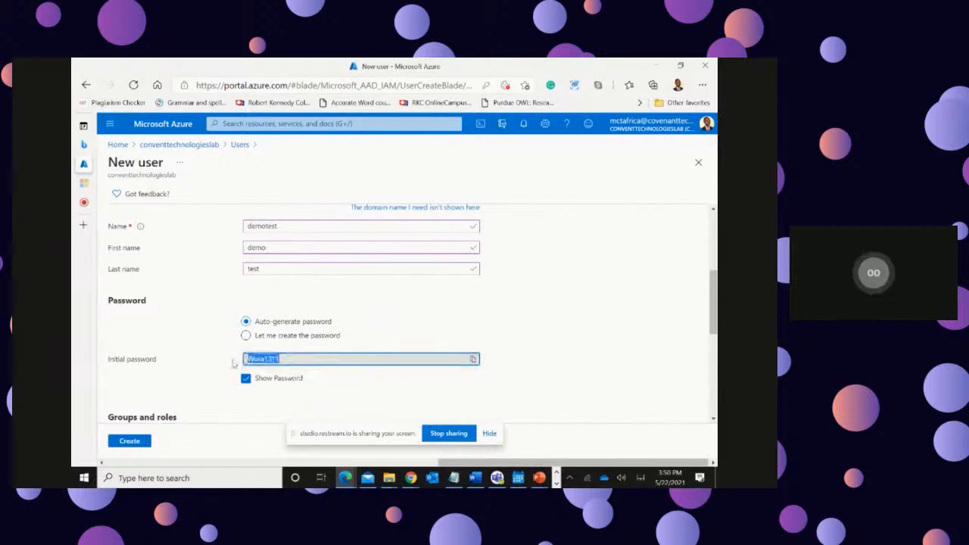
pyautogui.rightClick(254, 357)
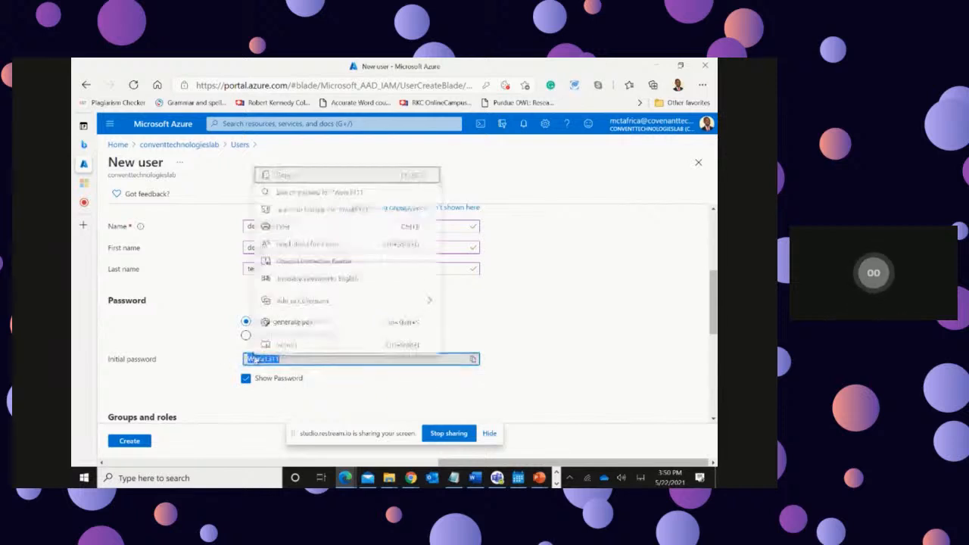
pyautogui.click(297, 183)
# Step: Choose to create the password manually, paste the copied password as the initial password and reveal it
pyautogui.click(246, 335)
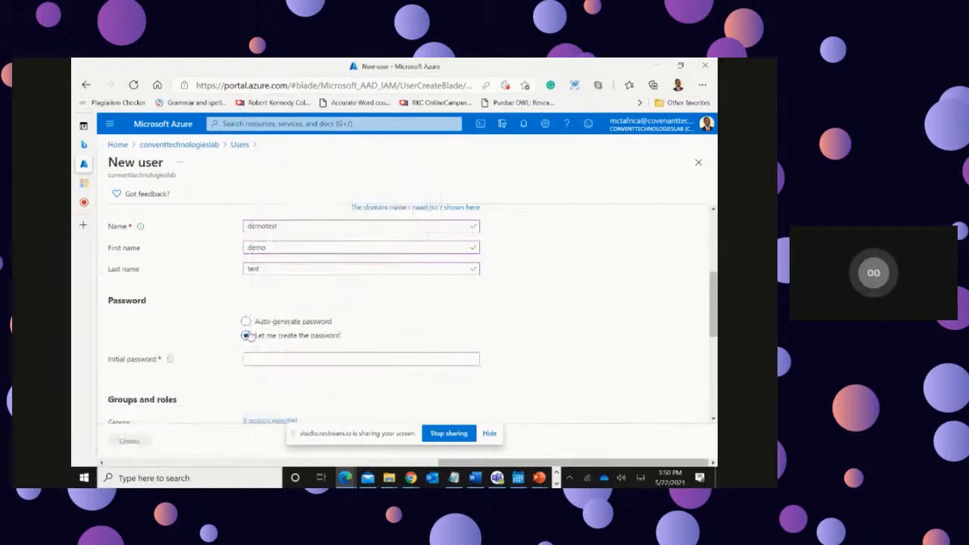
pyautogui.click(288, 358)
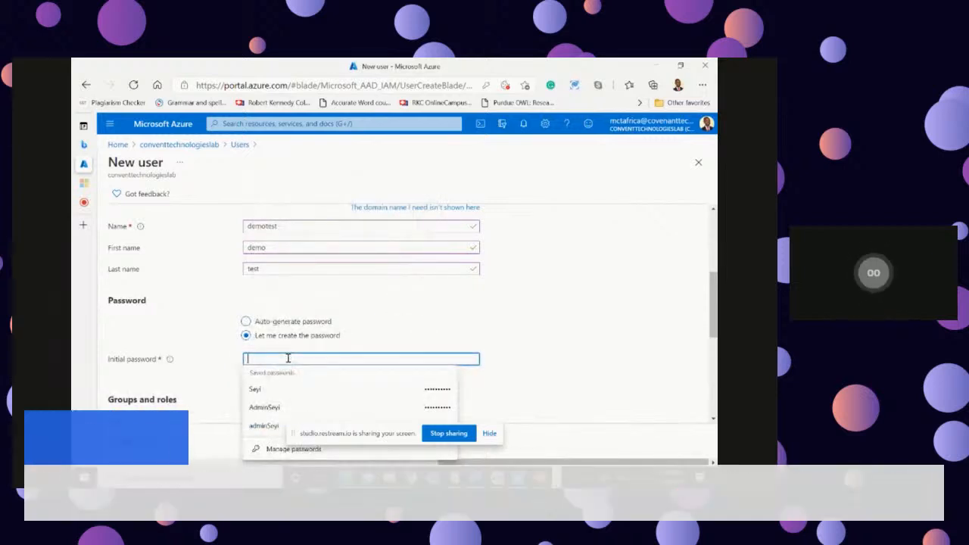
pyautogui.hotkey('ctrl', 'v')
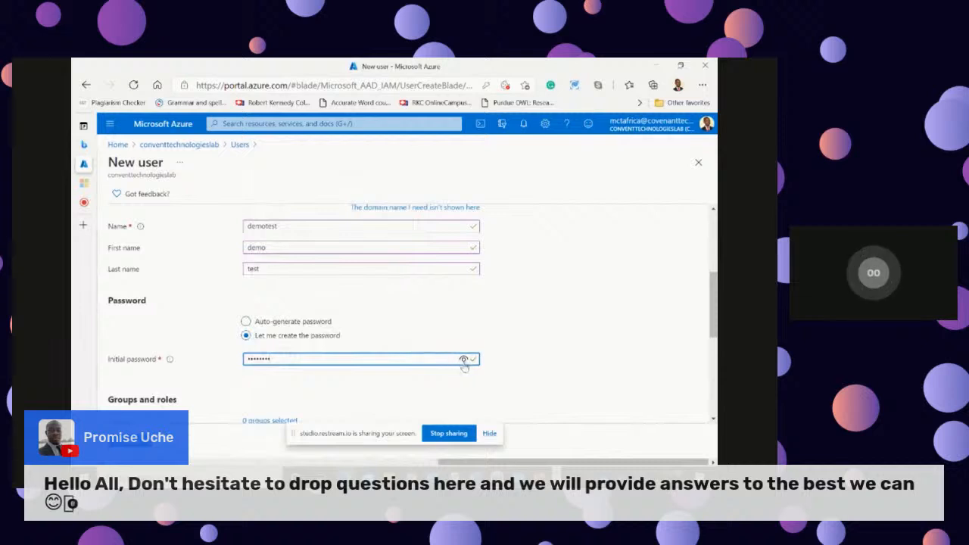
pyautogui.click(465, 360)
# Step: Add the new user to the All IntuneAutopilot group
pyautogui.scroll(-3, 567, 325)
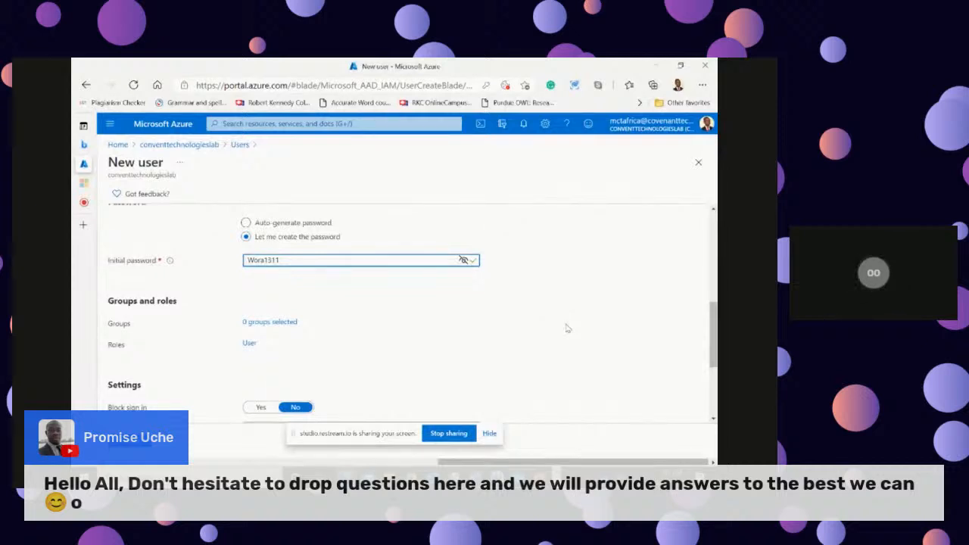
pyautogui.scroll(-2, 567, 327)
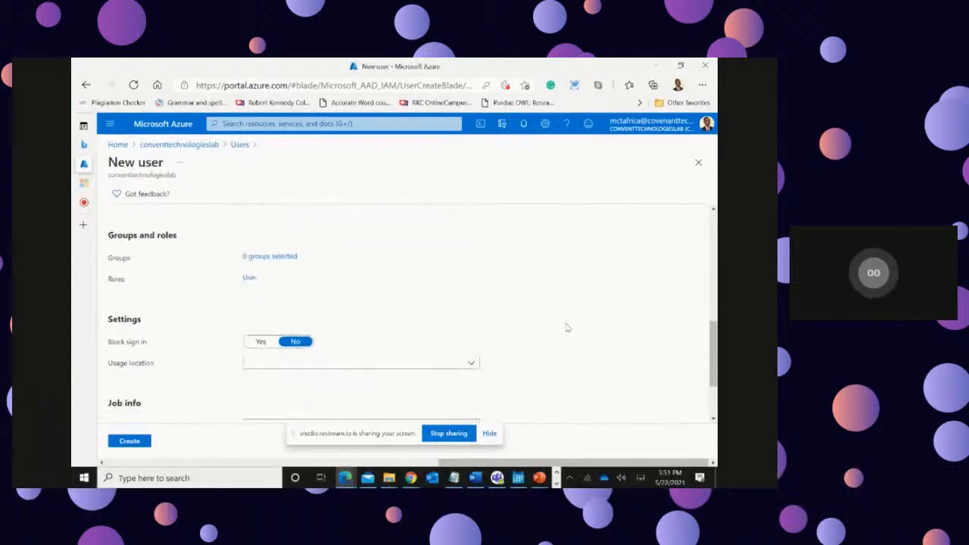
pyautogui.click(268, 259)
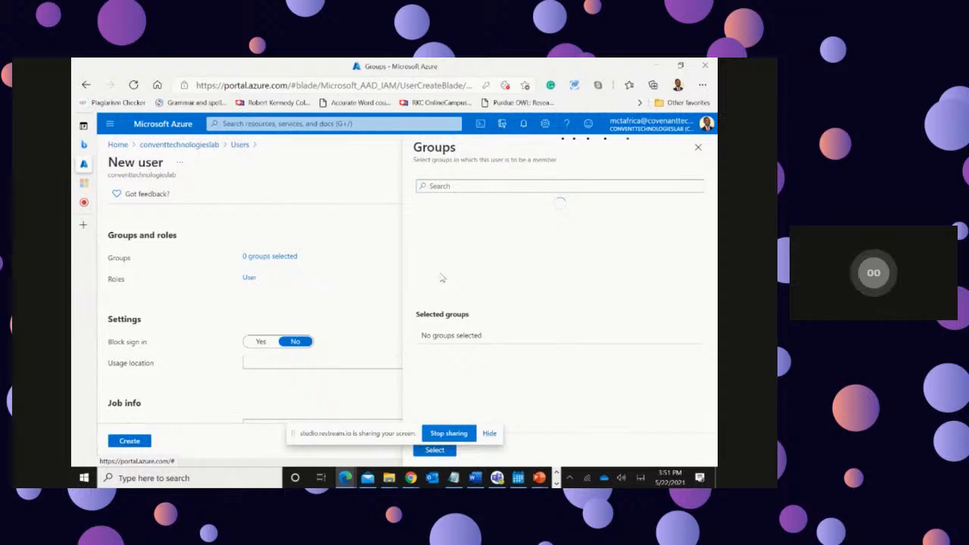
pyautogui.click(449, 189)
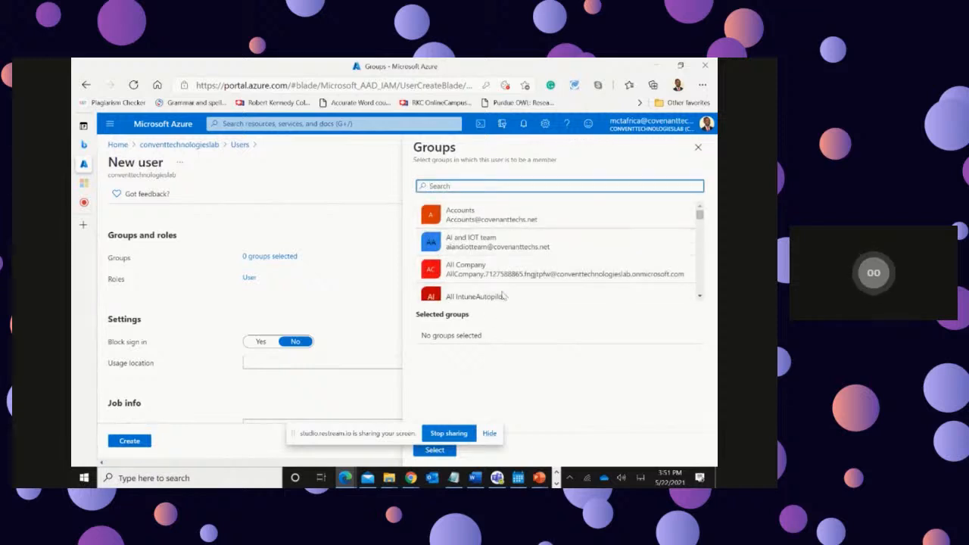
pyautogui.scroll(-1, 500, 274)
pyautogui.click(487, 268)
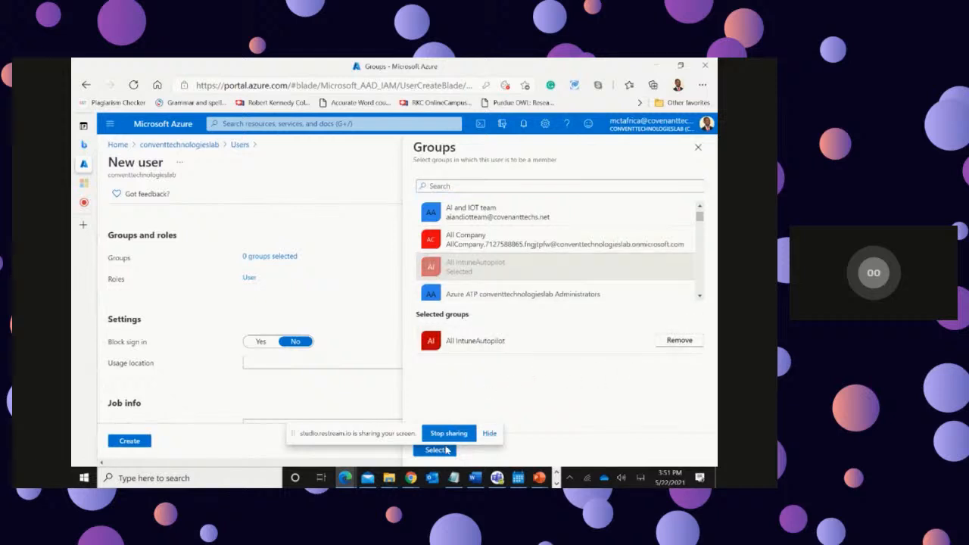
pyautogui.moveTo(388, 433); pyautogui.dragTo(392, 487)
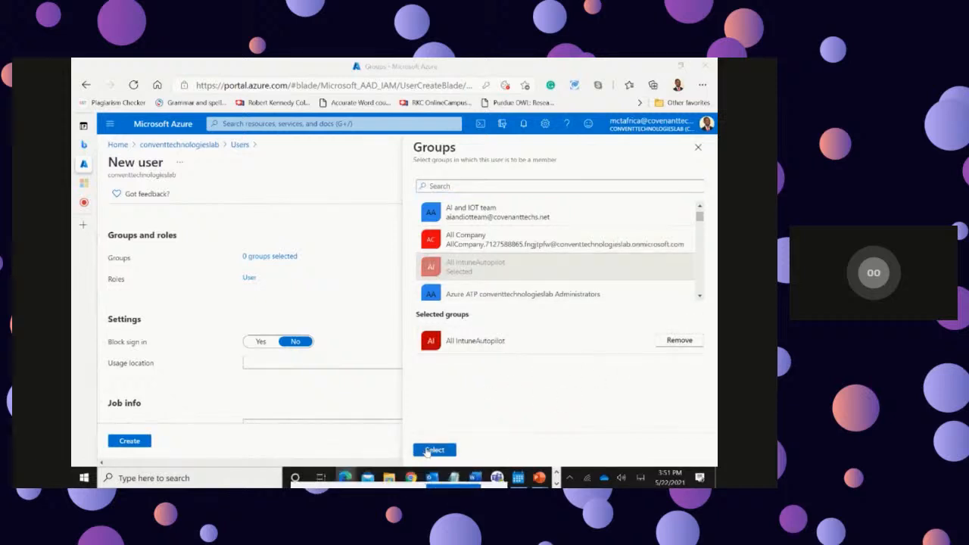
pyautogui.click(433, 450)
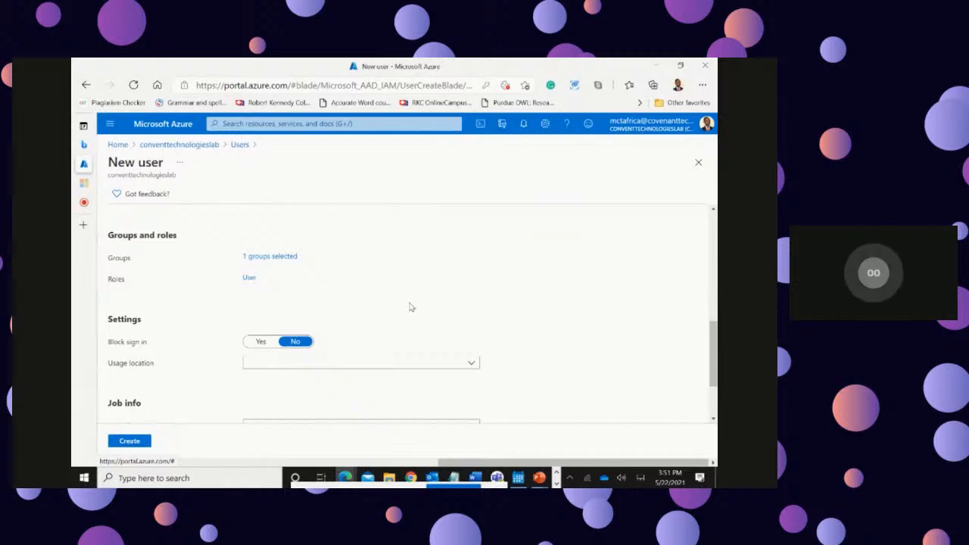
# Step: Filter the new user's usage locations by "Ni" and choose a country from the matches
pyautogui.scroll(-2, 409, 304)
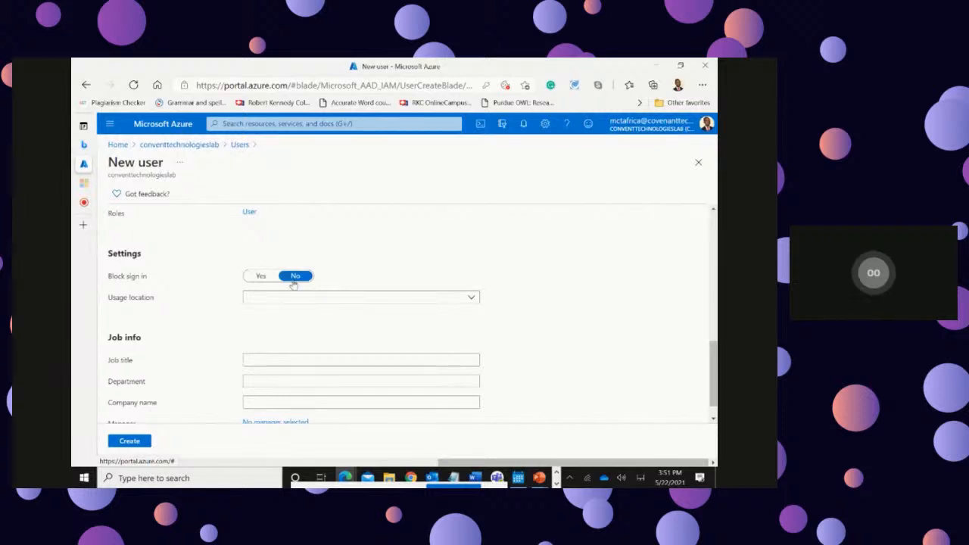
pyautogui.click(475, 302)
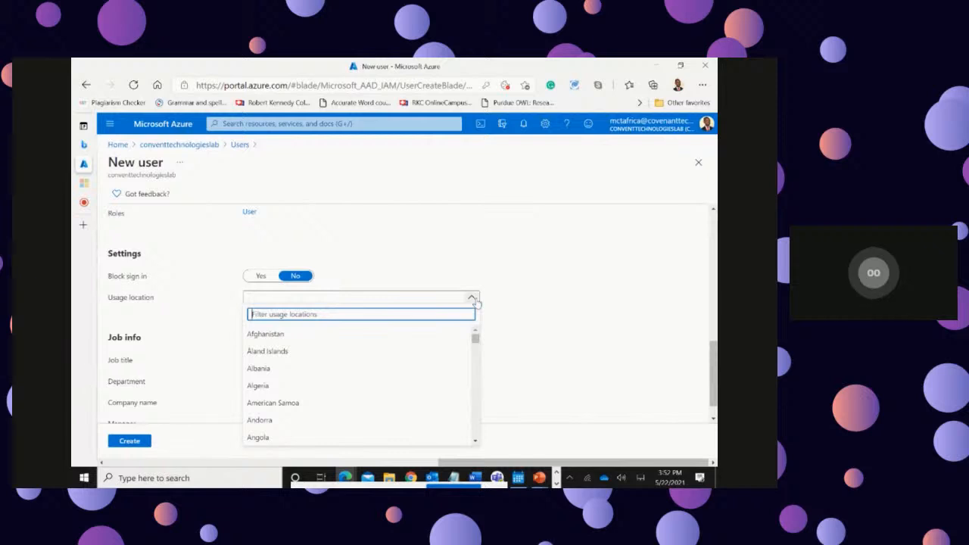
pyautogui.write('Ni')
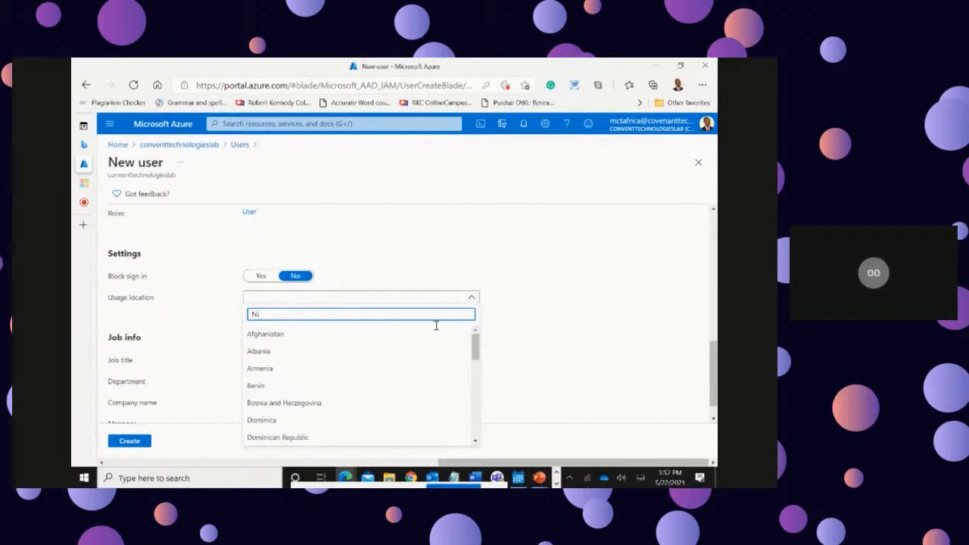
pyautogui.moveTo(476, 349); pyautogui.dragTo(473, 399)
pyautogui.click(260, 351)
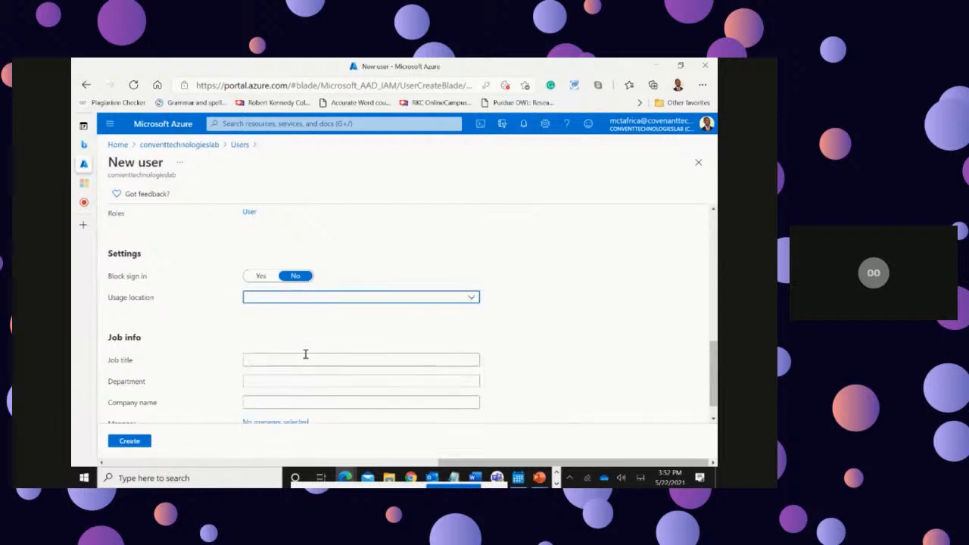
# Step: Set the new user's job title and department to IT and the company name to Convenant Technologies
pyautogui.scroll(-1, 592, 347)
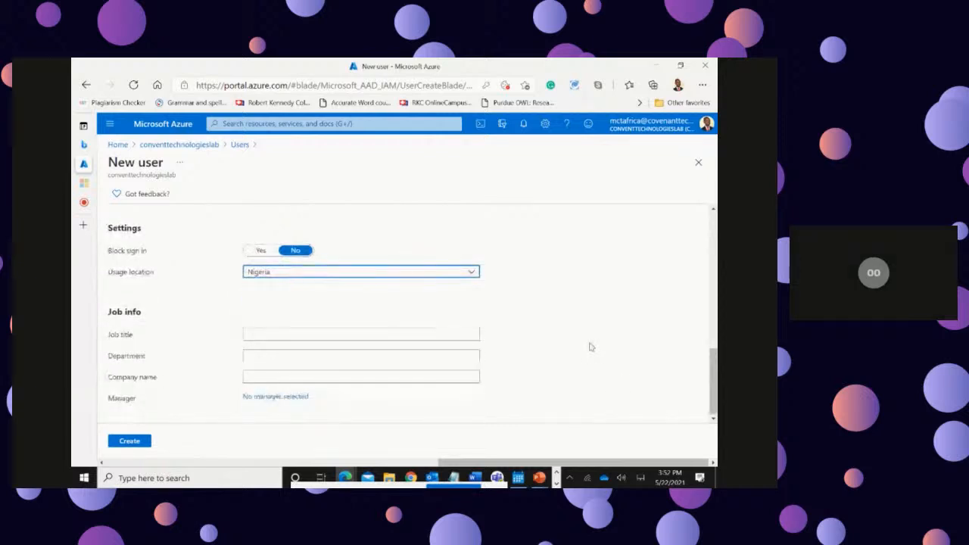
pyautogui.click(258, 333)
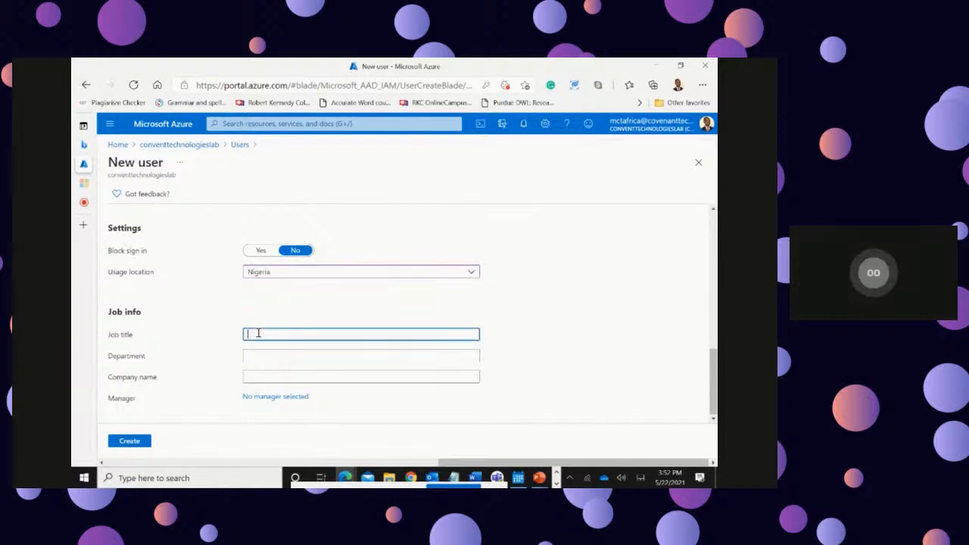
pyautogui.write('IT')
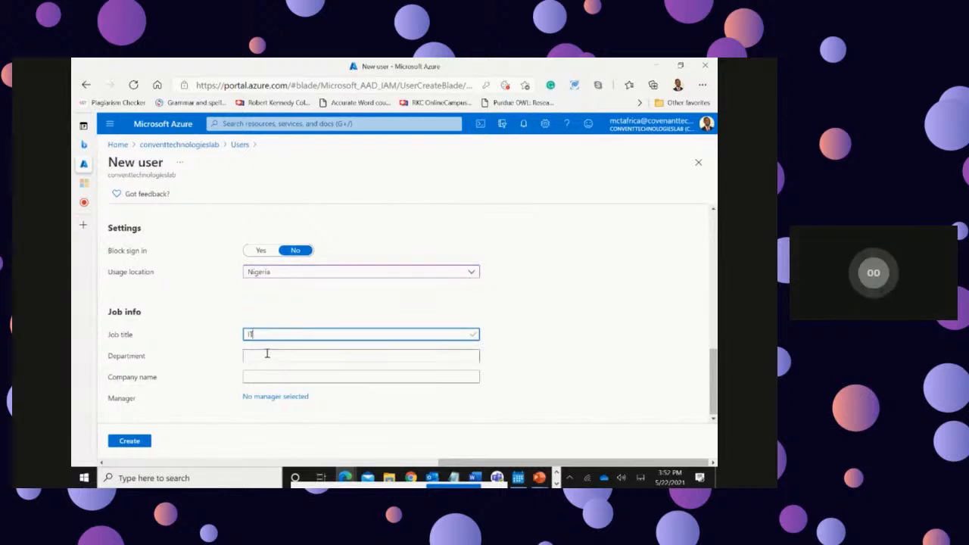
pyautogui.click(270, 350)
pyautogui.write('IT')
pyautogui.click(262, 375)
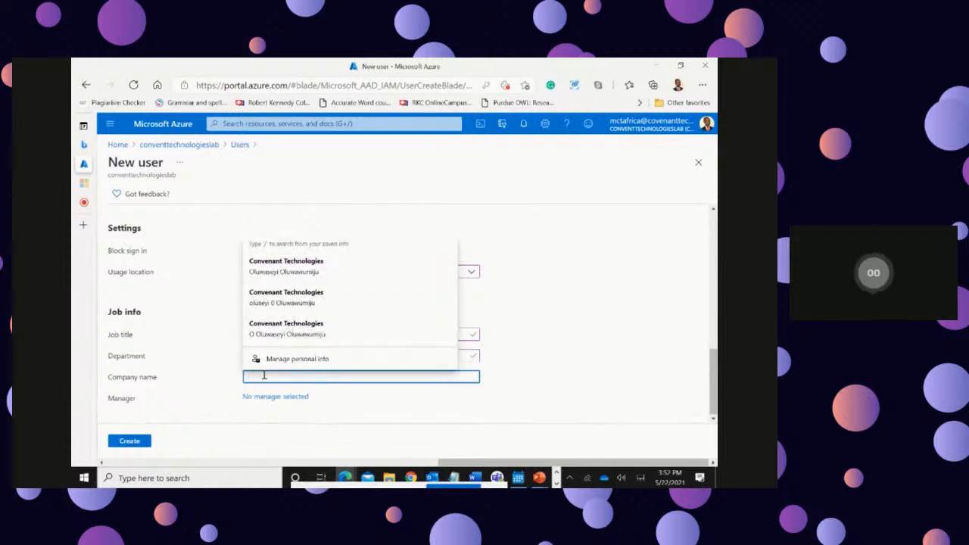
pyautogui.click(242, 330)
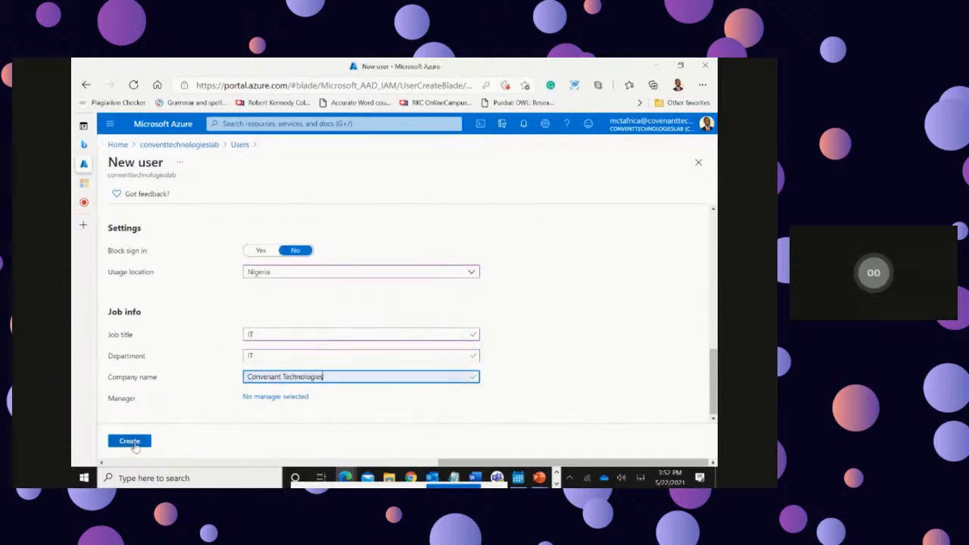
# Step: Review the completed form, create the demotest user and find it in the user list
pyautogui.scroll(3, 526, 359)
pyautogui.scroll(5, 526, 359)
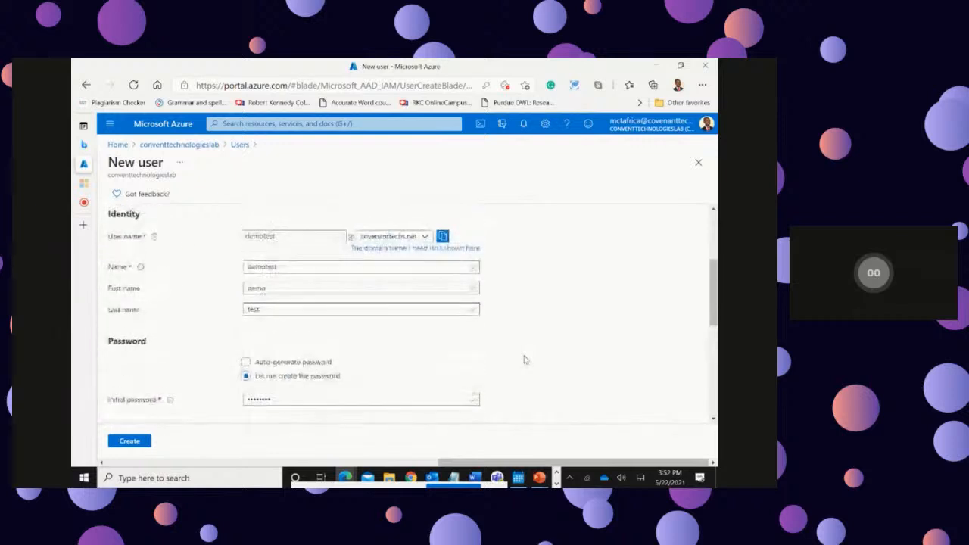
pyautogui.scroll(-3, 527, 360)
pyautogui.scroll(-5, 526, 360)
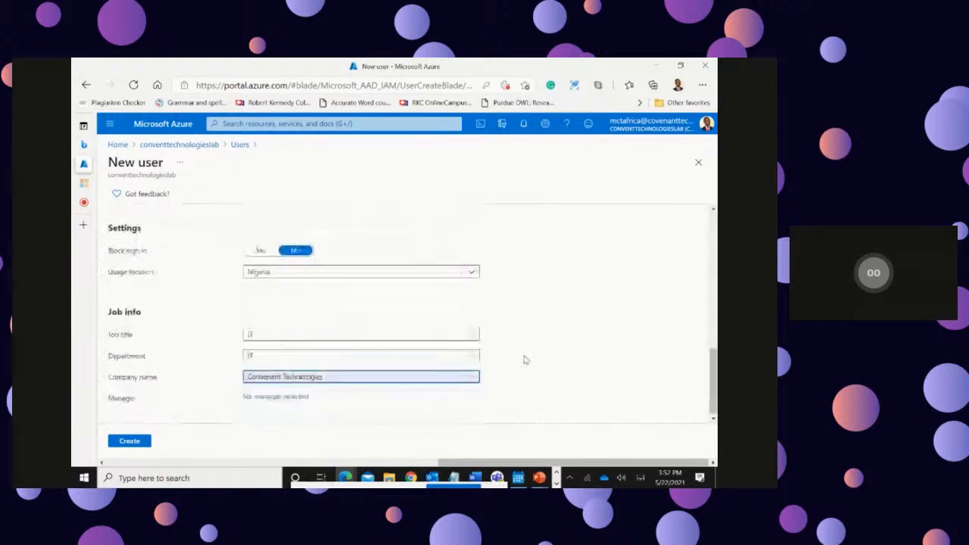
pyautogui.click(130, 442)
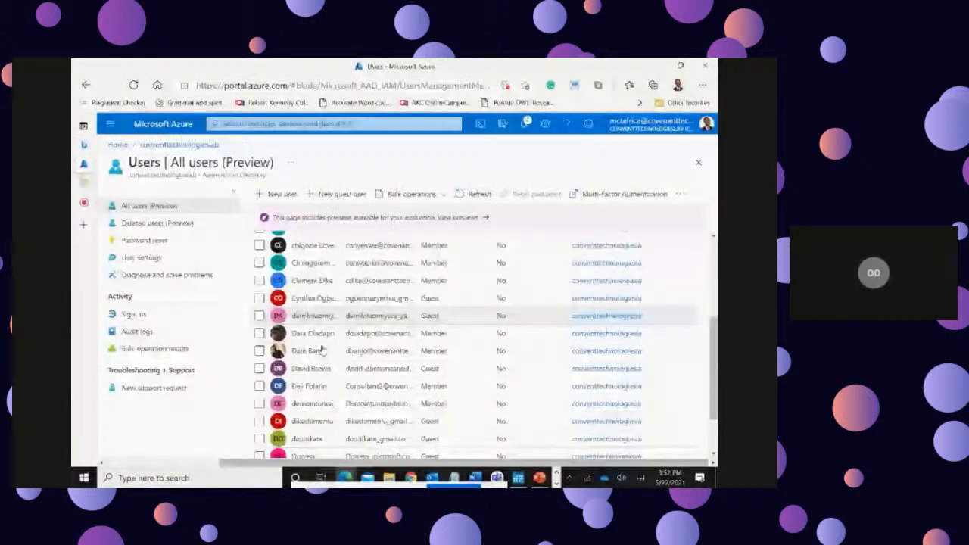
pyautogui.scroll(-2, 322, 349)
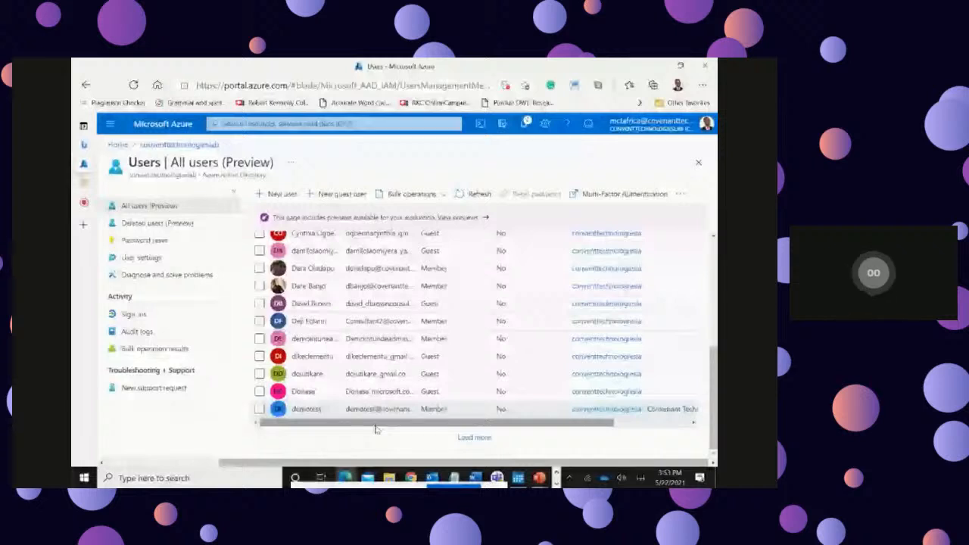
# Step: Start inviting a new guest user and bring up the identity fields
pyautogui.click(336, 198)
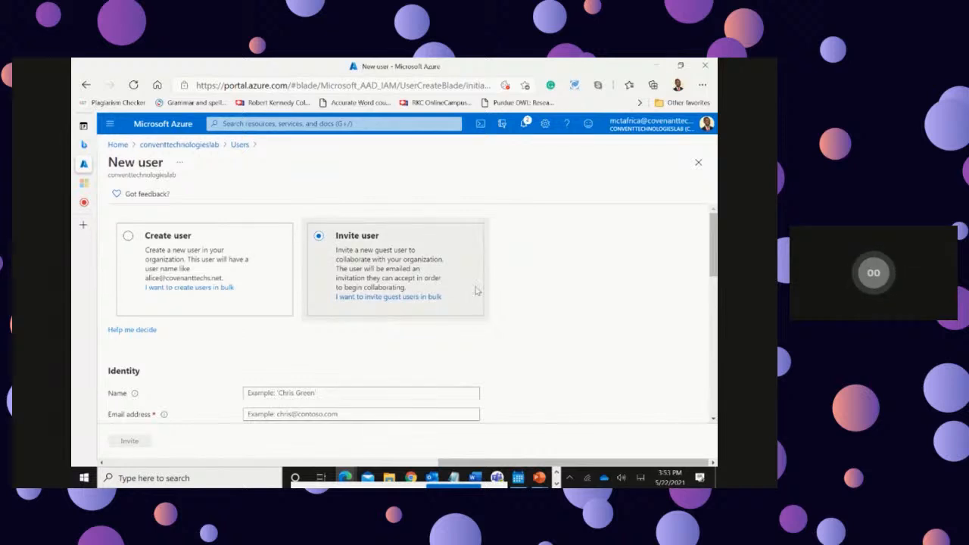
pyautogui.scroll(-2, 476, 290)
pyautogui.scroll(1, 476, 294)
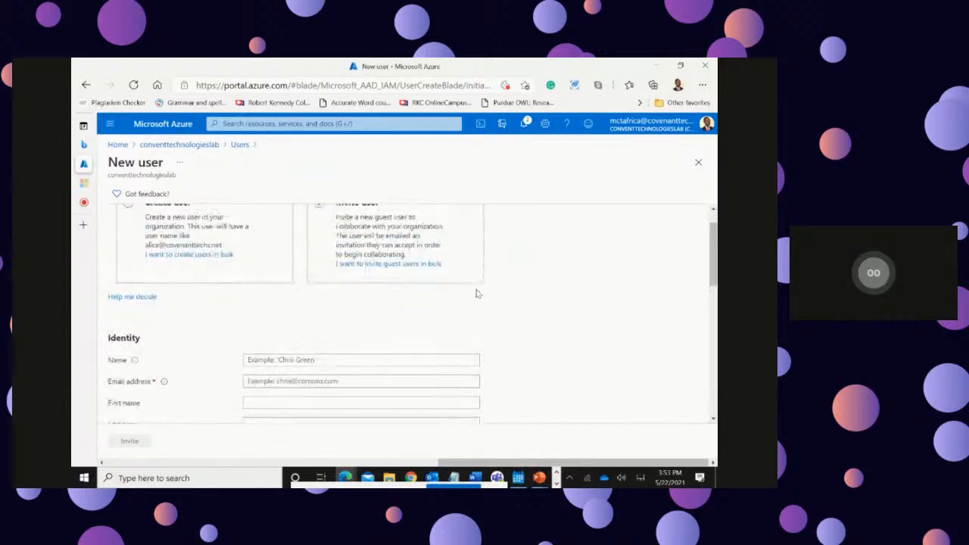
pyautogui.click(303, 358)
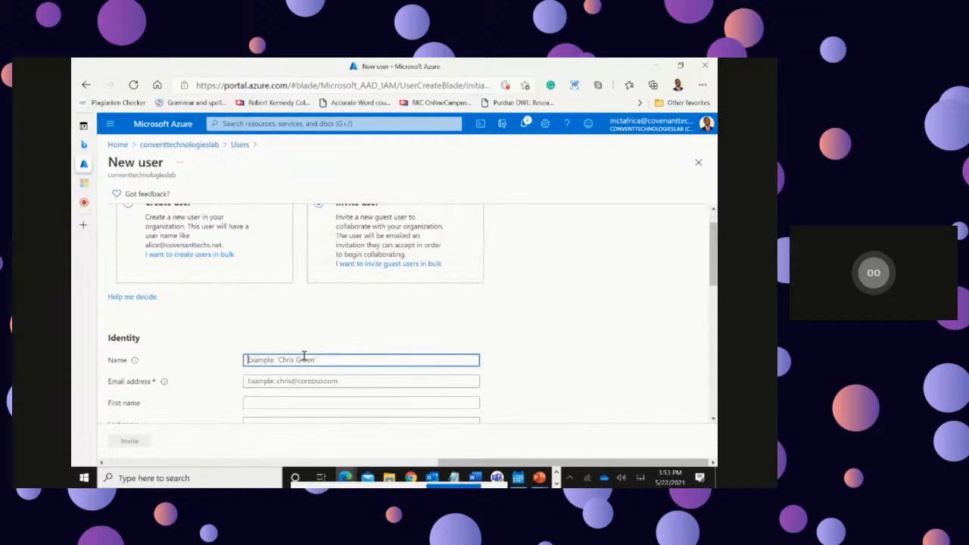
pyautogui.write('Dom')
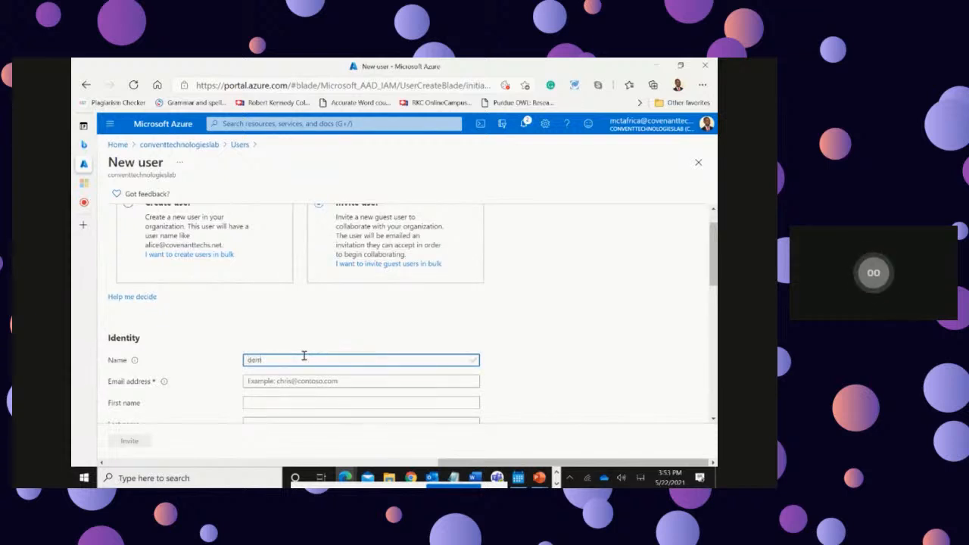
pyautogui.press('BackSpace')
pyautogui.press('BackSpace')
pyautogui.press('BackSpace')
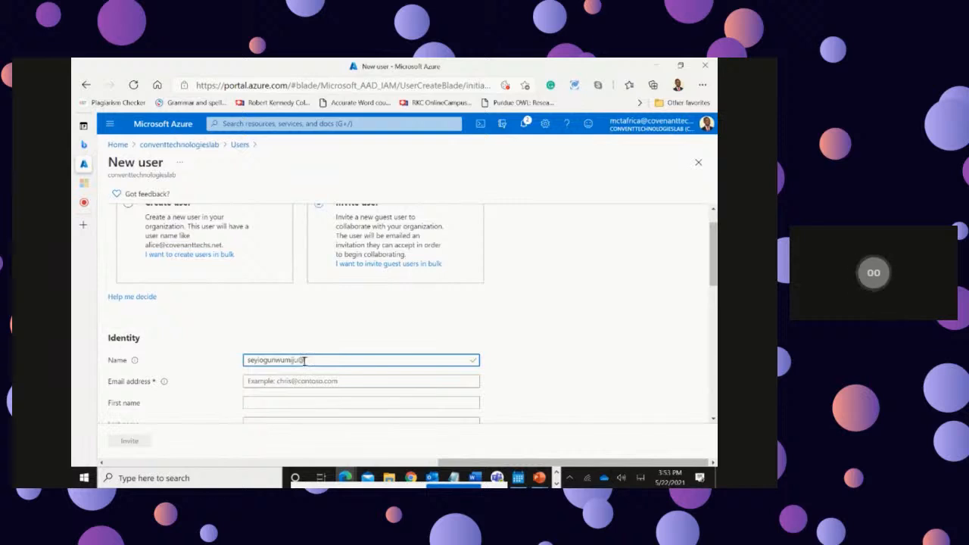
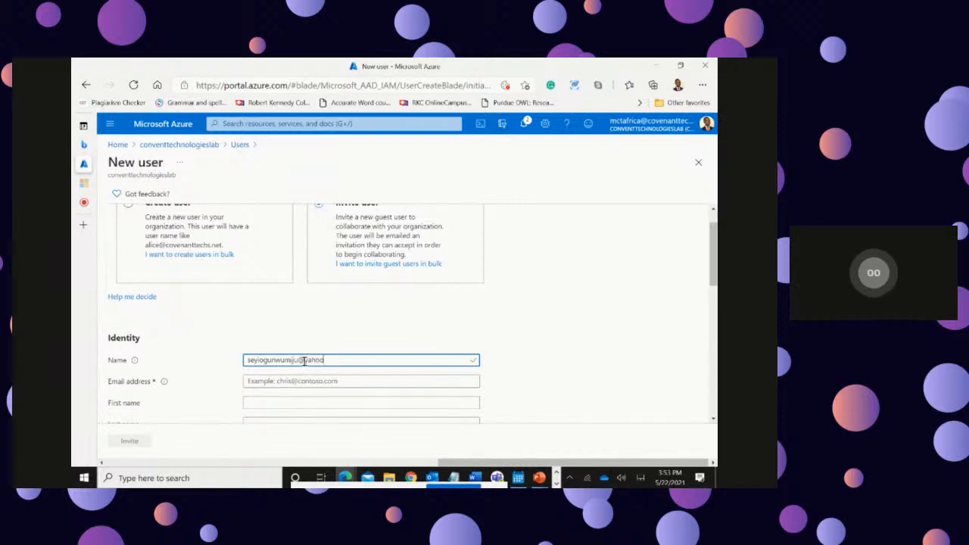
# Step: Enter the guest's e-mail address in the name field, then move it to the email address field
pyautogui.moveTo(353, 361); pyautogui.dragTo(220, 365)
pyautogui.hotkey('ctrl', 'c')
pyautogui.rightClick(277, 357)
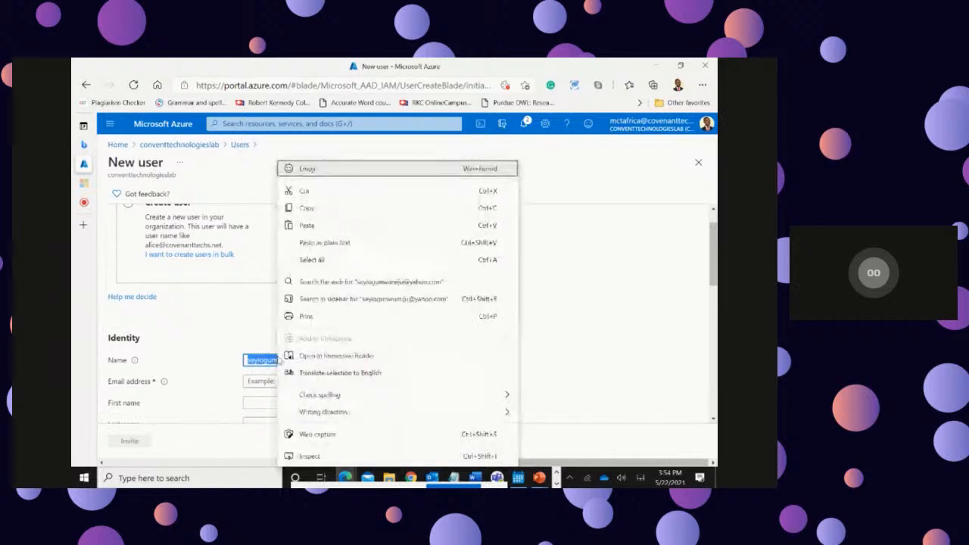
pyautogui.click(304, 191)
pyautogui.click(269, 380)
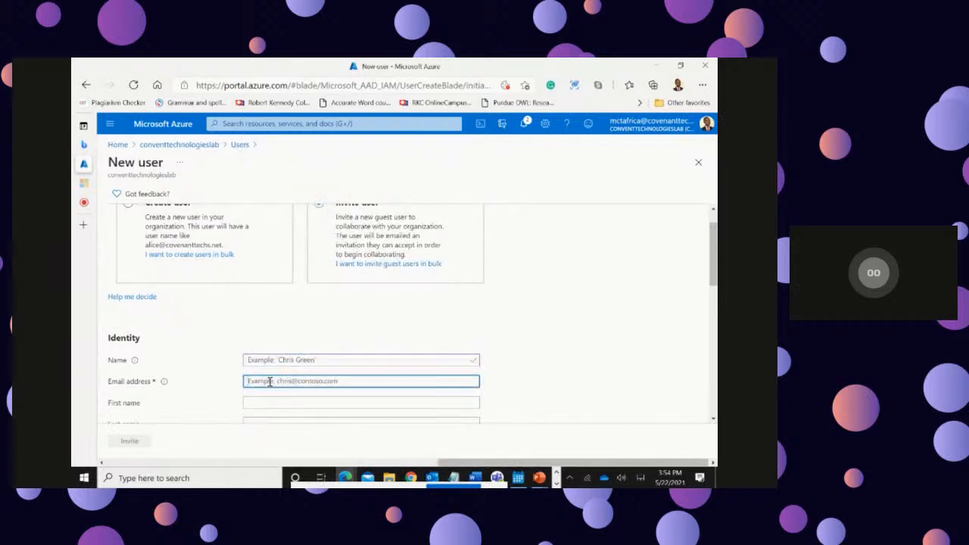
pyautogui.hotkey('ctrl', 'v')
# Step: Enter the guest user's display name
pyautogui.click(278, 361)
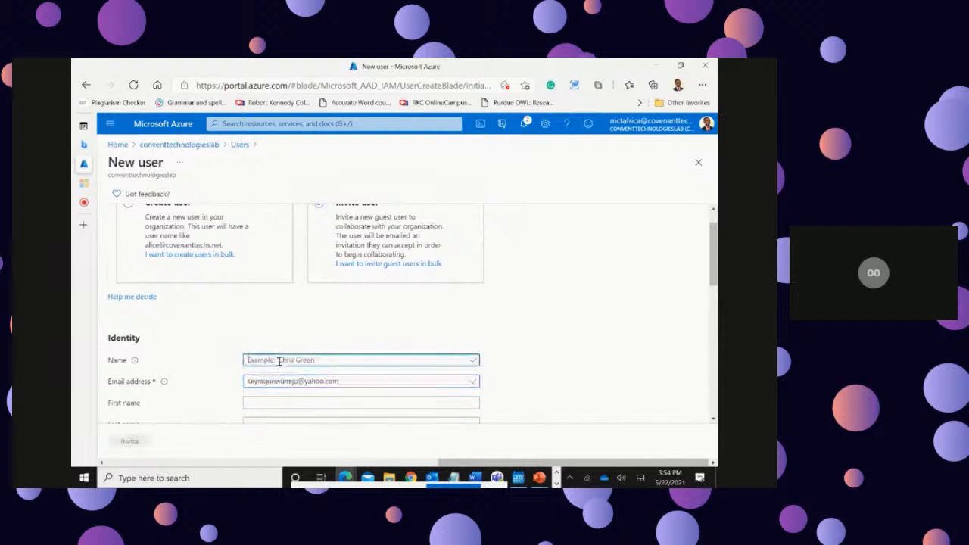
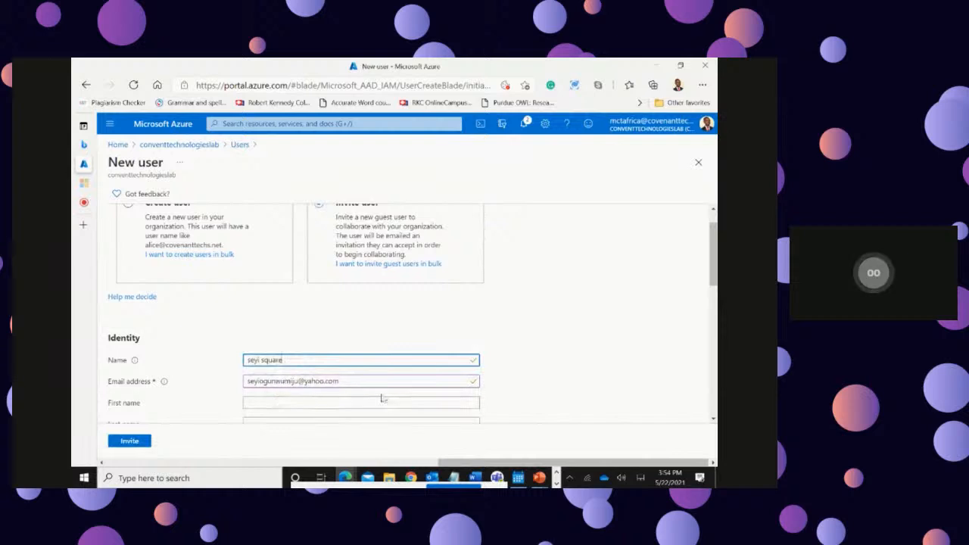
# Step: Fill in the guest's first and last names and send the invitation
pyautogui.scroll(-1, 363, 397)
pyautogui.scroll(-1, 255, 361)
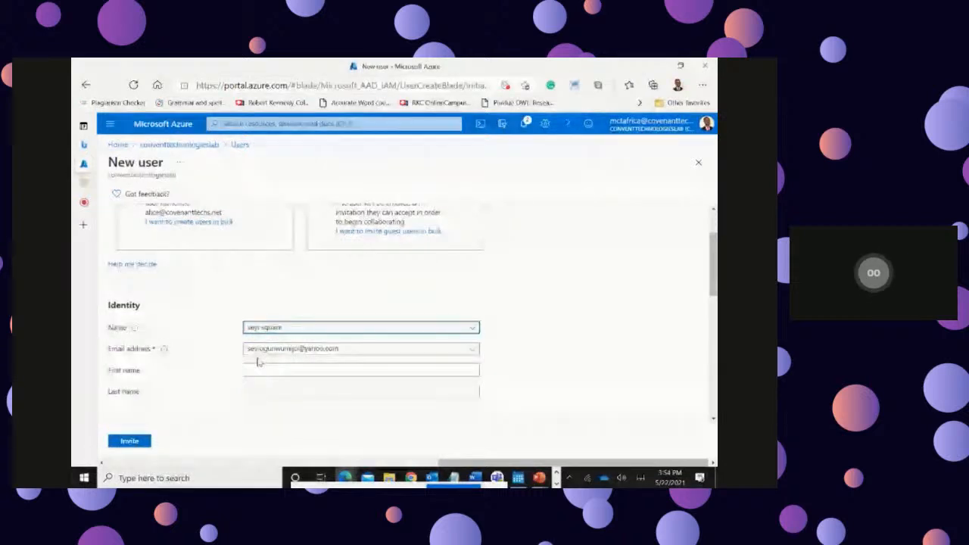
pyautogui.click(266, 370)
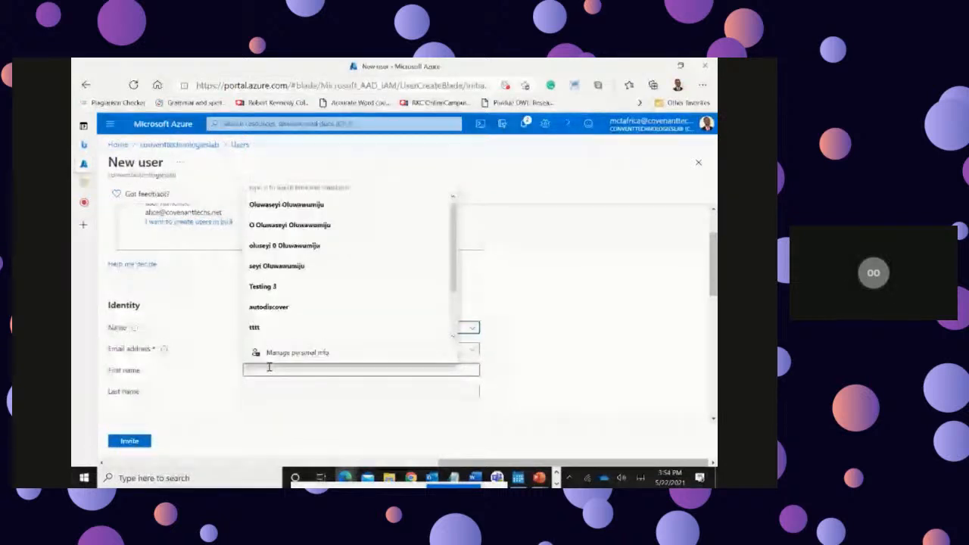
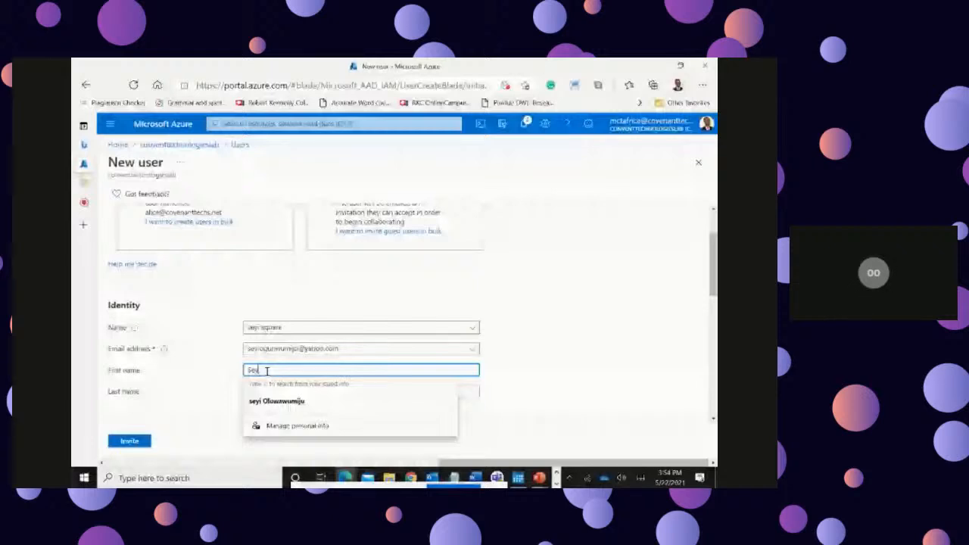
pyautogui.click(313, 393)
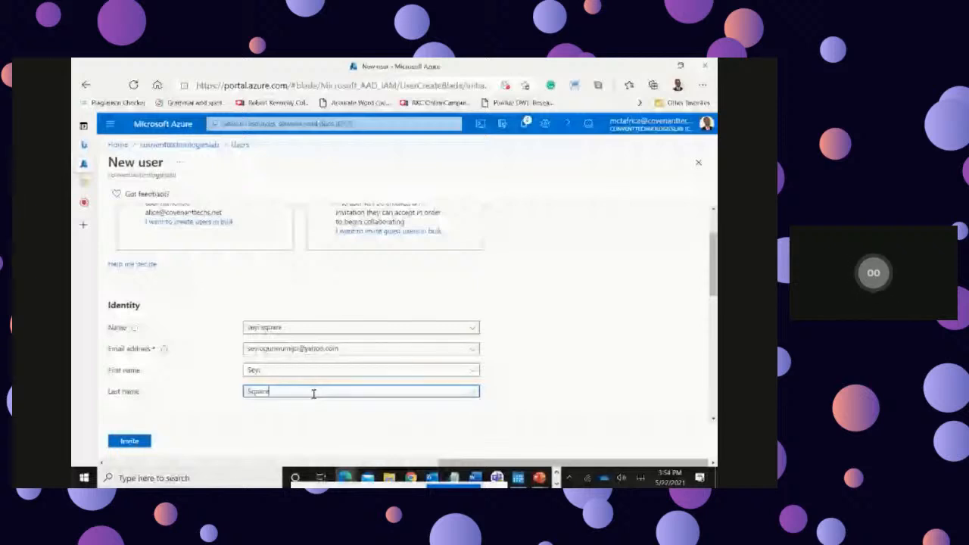
pyautogui.click(135, 441)
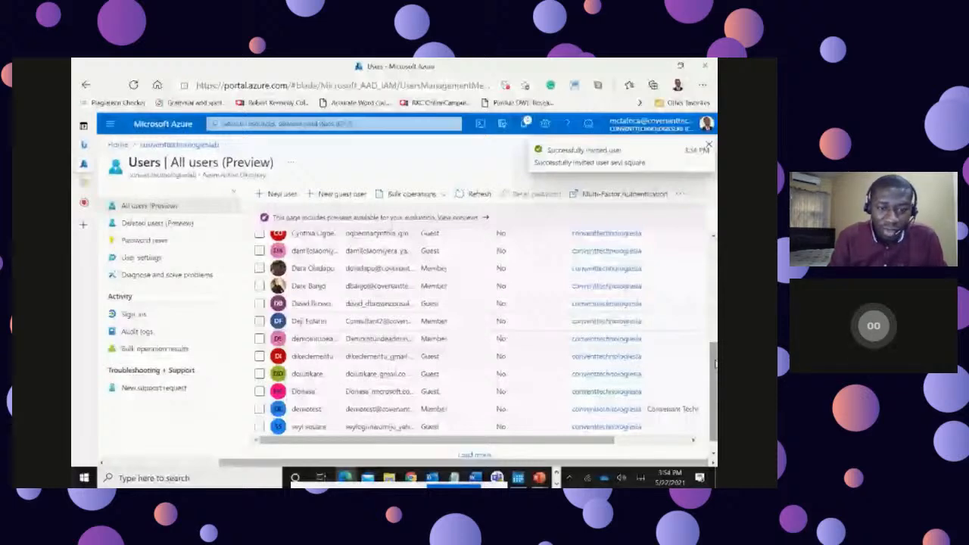
# Step: Check the new entries in the user list, then open demotest's profile and look through its management options
pyautogui.scroll(-1, 418, 425)
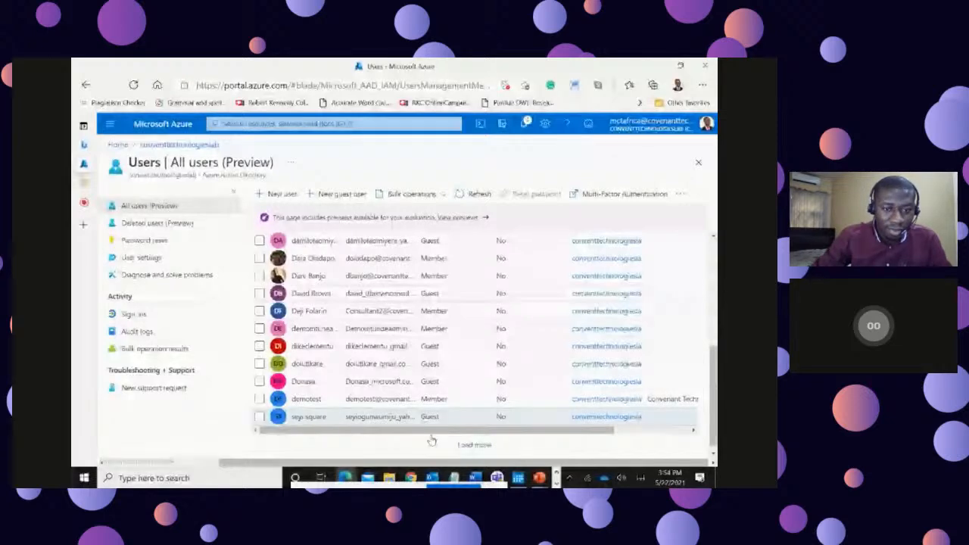
pyautogui.moveTo(431, 432); pyautogui.dragTo(363, 429)
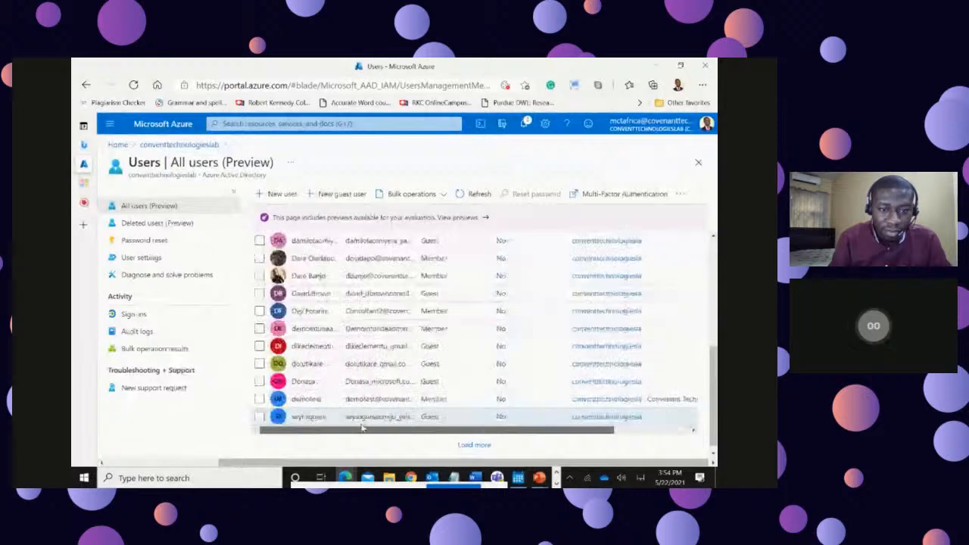
pyautogui.click(306, 402)
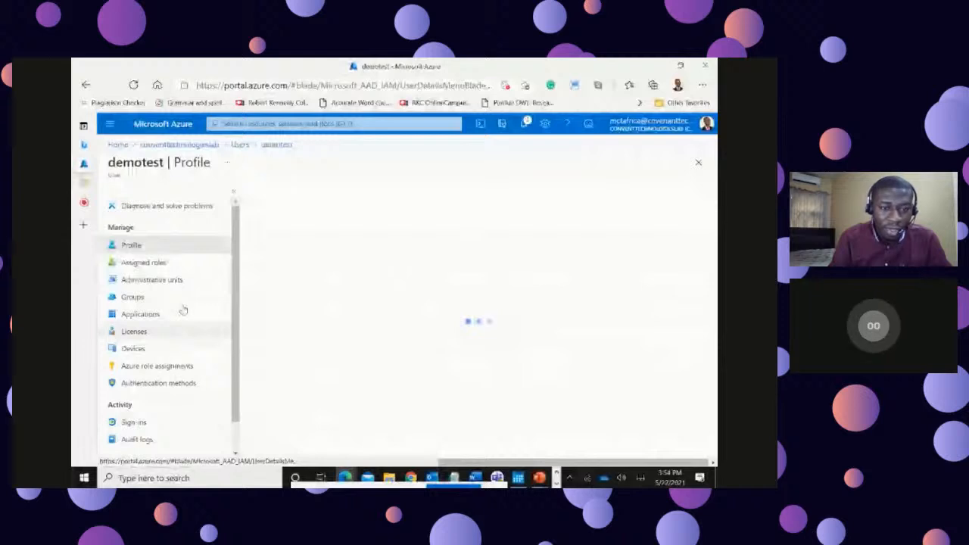
pyautogui.moveTo(237, 246); pyautogui.dragTo(237, 261)
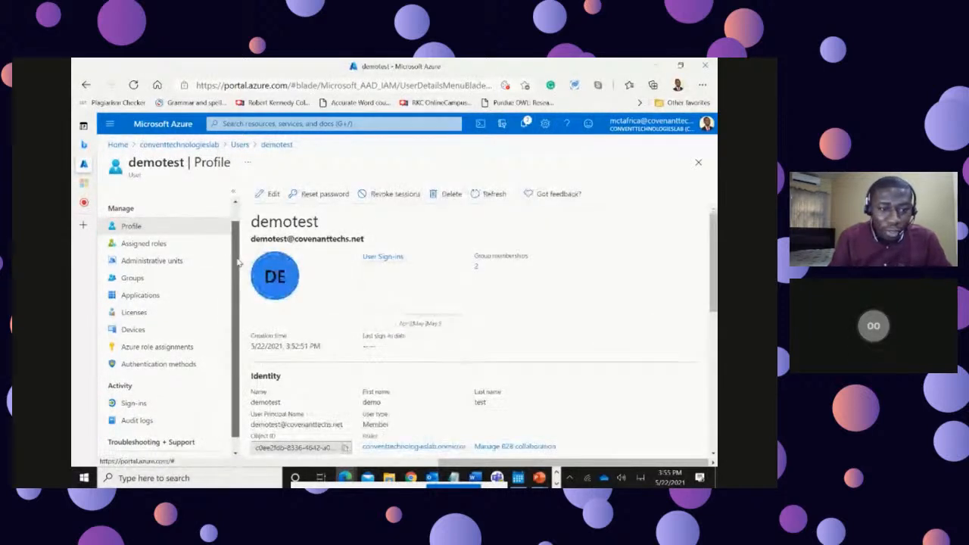
pyautogui.moveTo(238, 263)
pyautogui.mouseDown()
pyautogui.moveTo(231, 300)
pyautogui.moveTo(235, 249)
pyautogui.mouseUp()
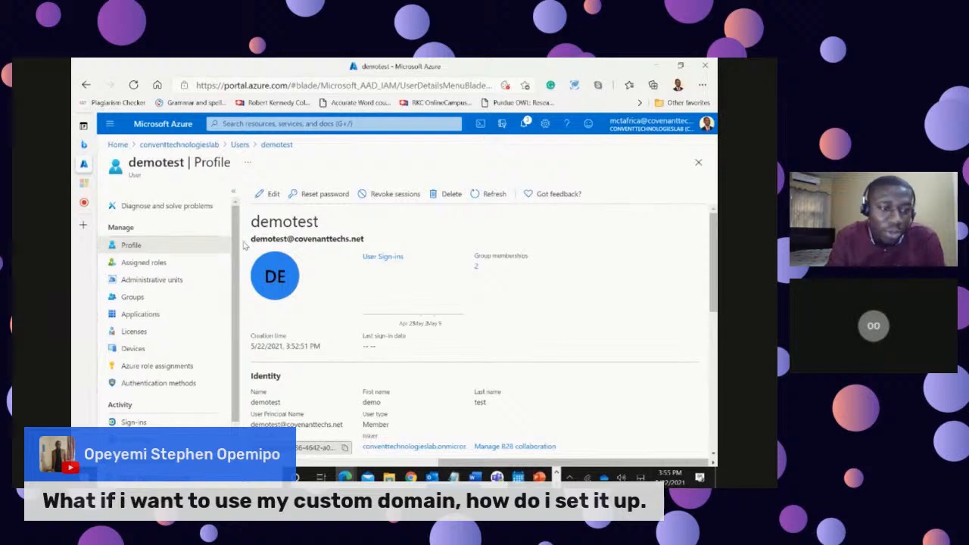
pyautogui.moveTo(236, 240); pyautogui.dragTo(236, 274)
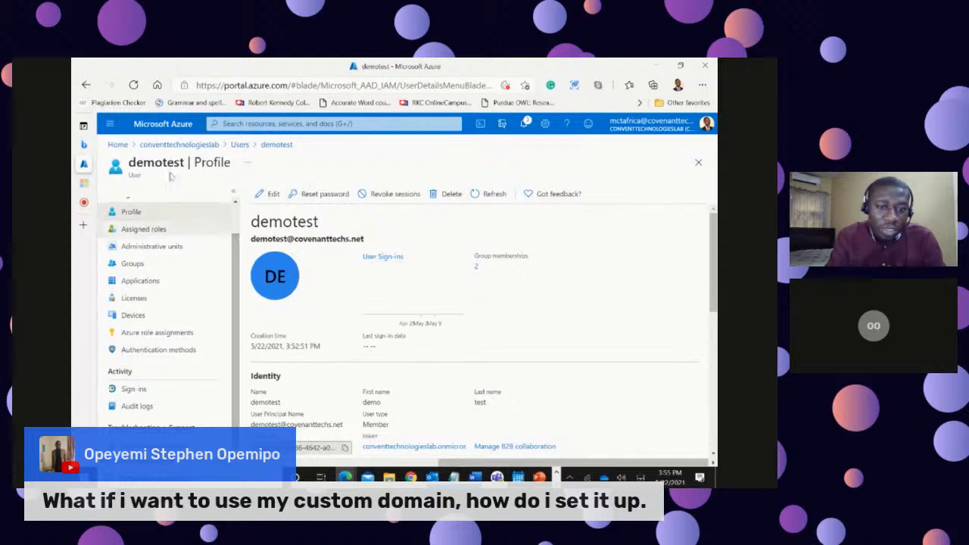
# Step: Return to the user list, start a new guest user invitation and set the guest's name to testing
pyautogui.click(239, 144)
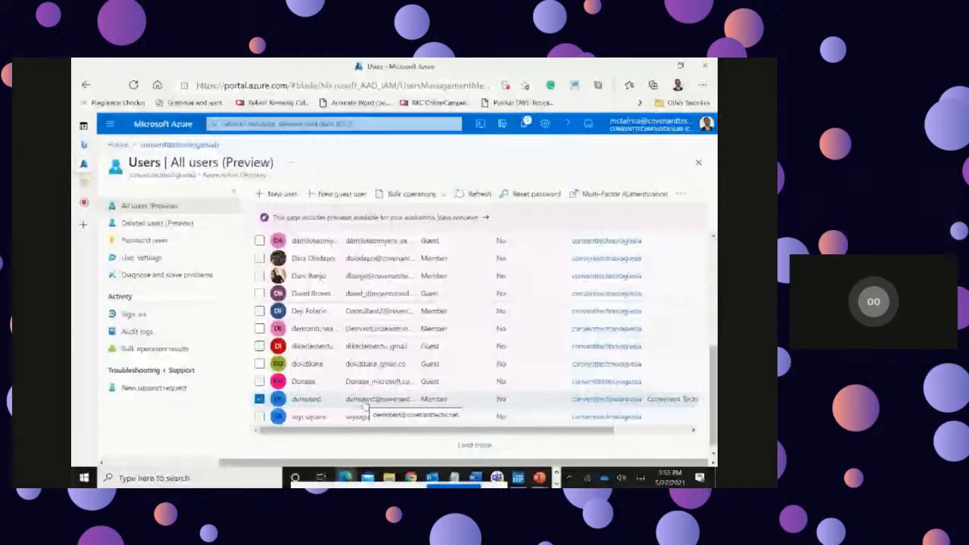
pyautogui.click(336, 196)
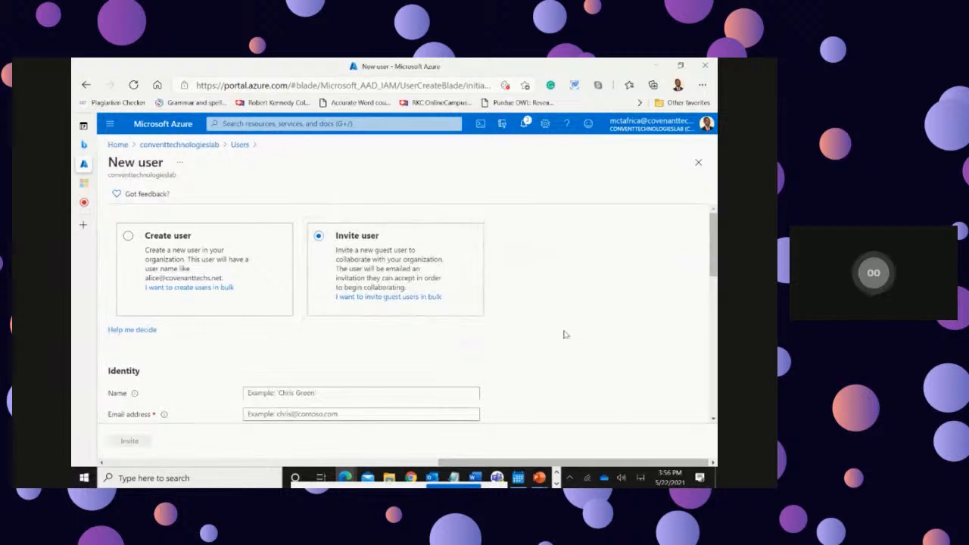
pyautogui.scroll(-2, 566, 336)
pyautogui.click(299, 295)
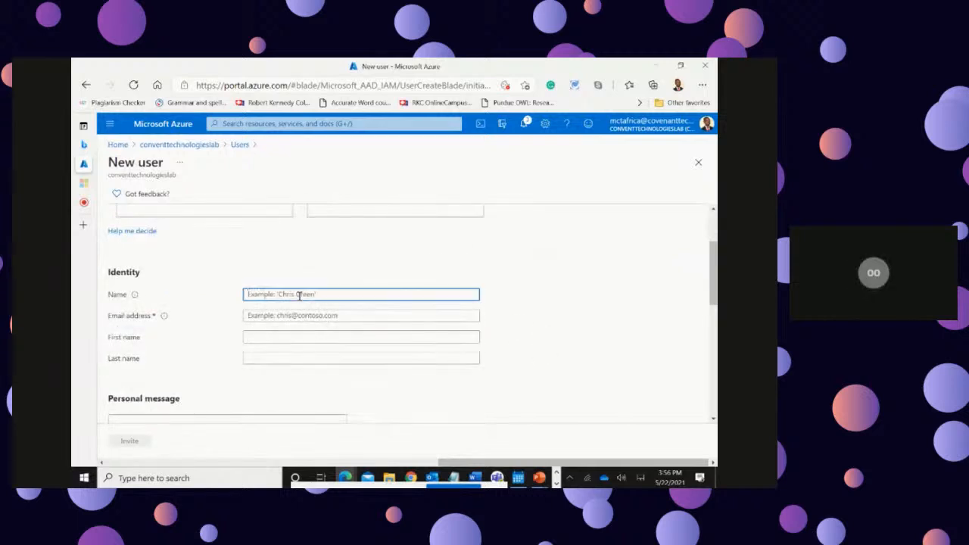
pyautogui.write('lab')
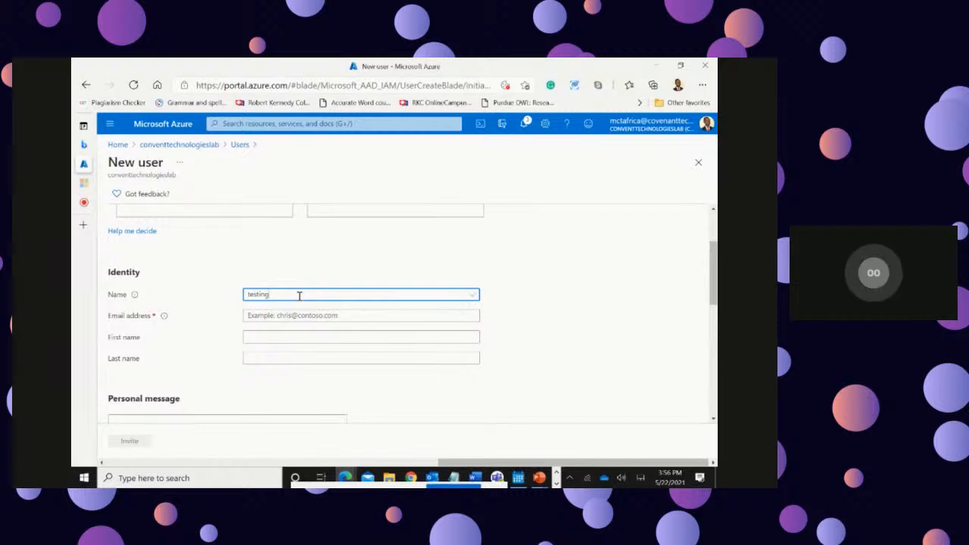
# Step: Enter the guest's e-mail address in the invitation form
pyautogui.click(292, 310)
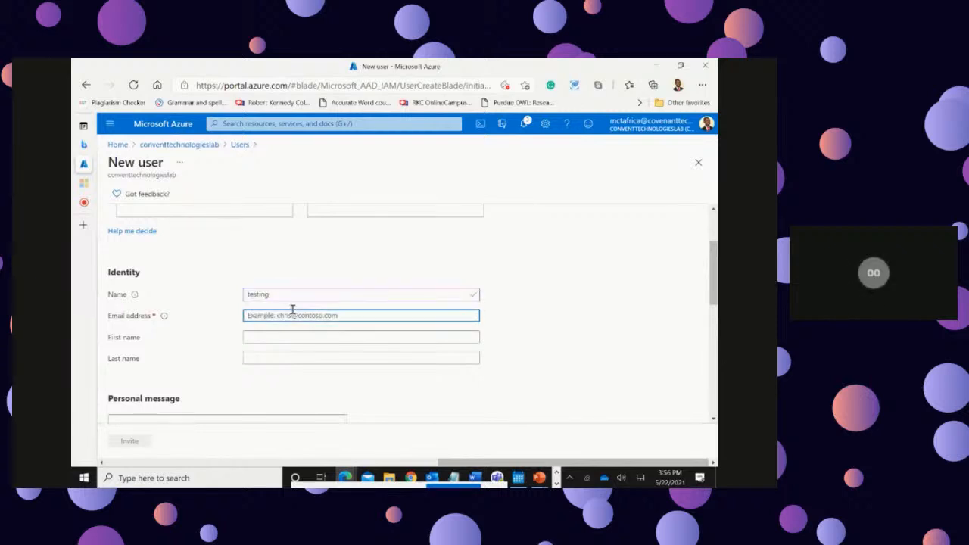
pyautogui.write('ol')
pyautogui.press('BackSpace')
pyautogui.press('BackSpace')
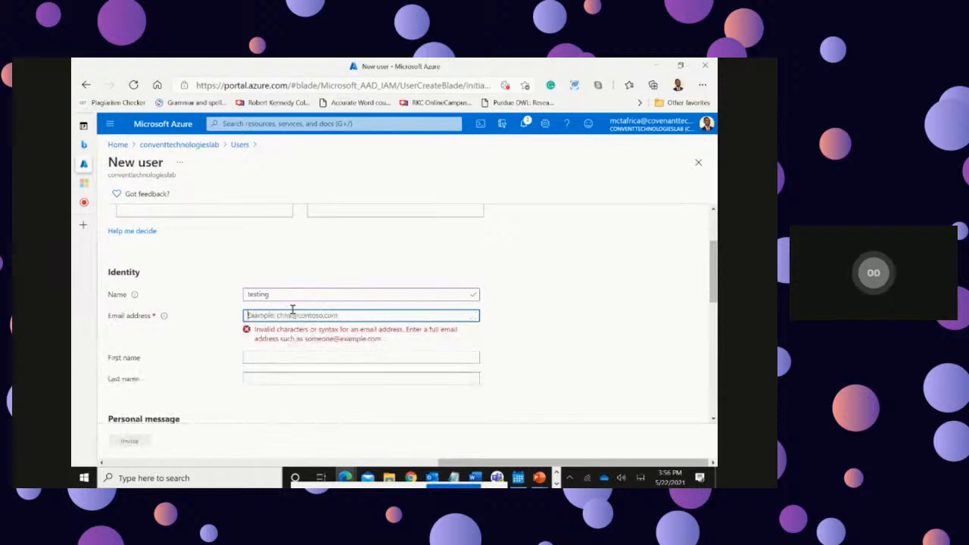
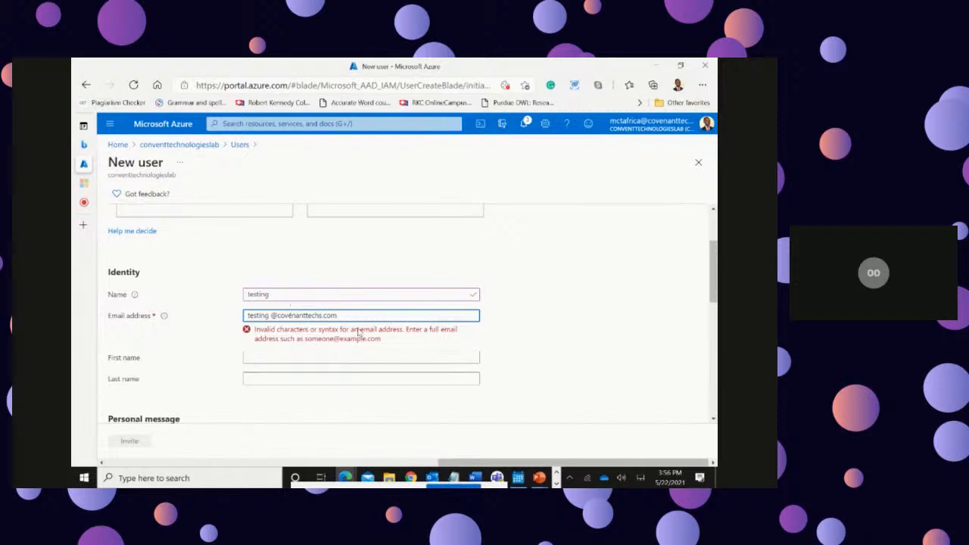
# Step: Remove the stray space before the @ sign in the guest's e-mail address
pyautogui.click(301, 326)
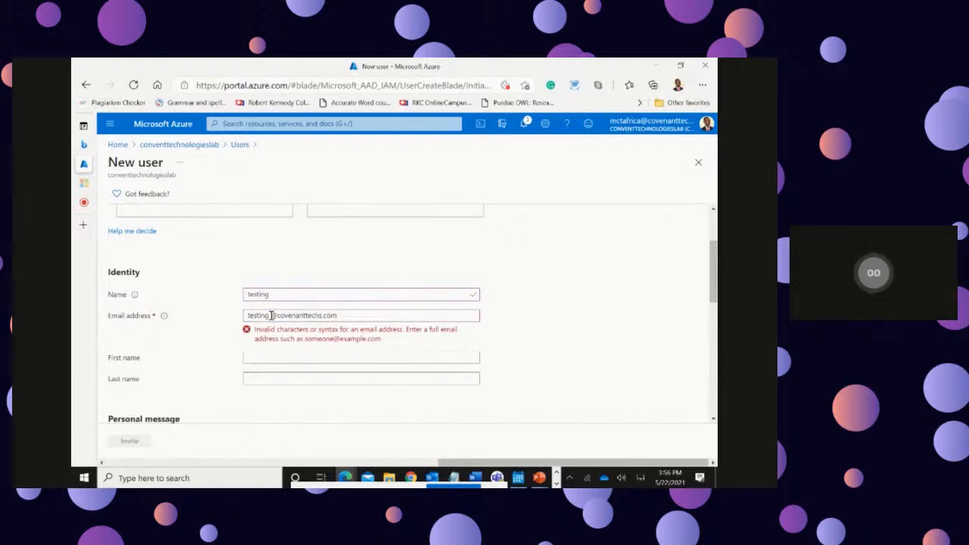
pyautogui.click(273, 315)
pyautogui.press('BackSpace')
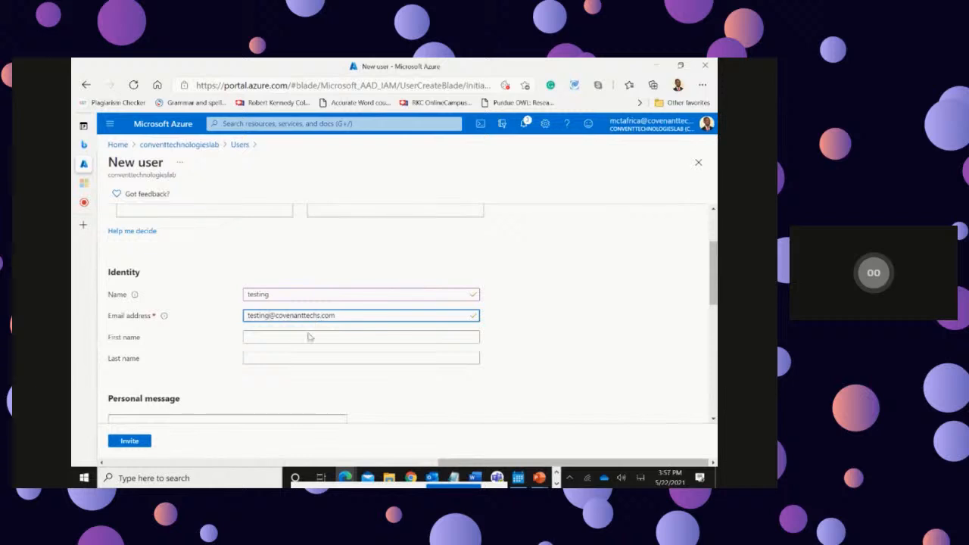
# Step: Examine the invitation form's remaining name, personal message, groups and roles, sign-in, usage location and job info fields
pyautogui.click(278, 337)
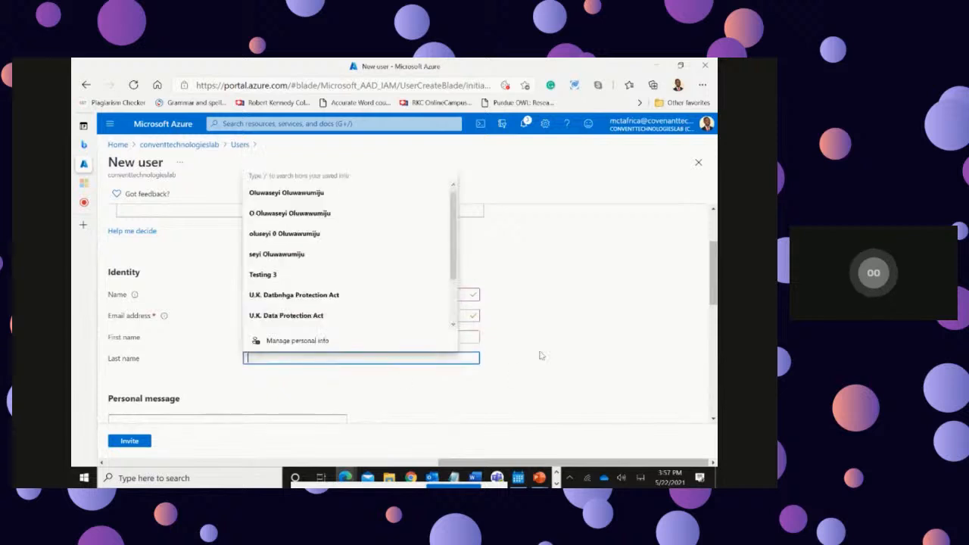
pyautogui.scroll(-3, 539, 352)
pyautogui.click(140, 304)
pyautogui.scroll(-2, 486, 305)
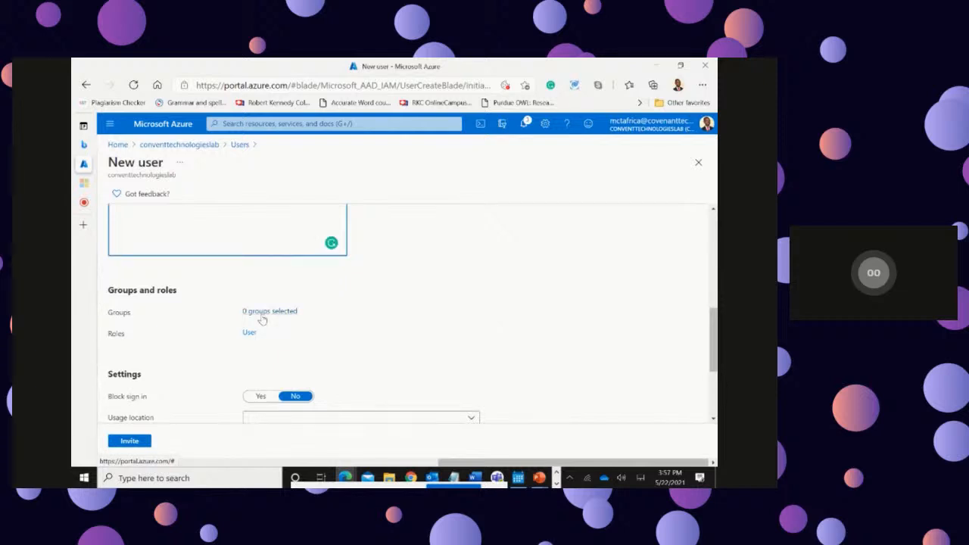
pyautogui.scroll(-1, 398, 320)
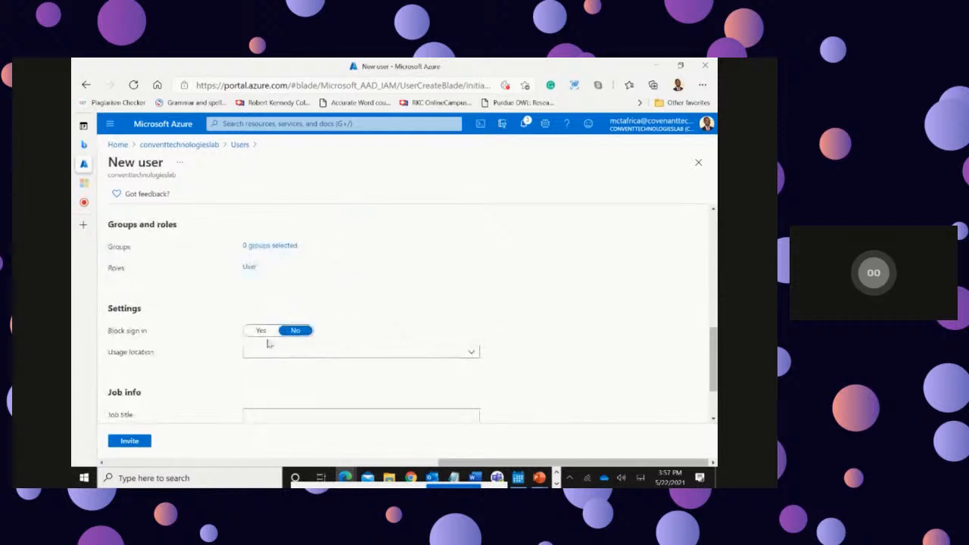
pyautogui.click(454, 353)
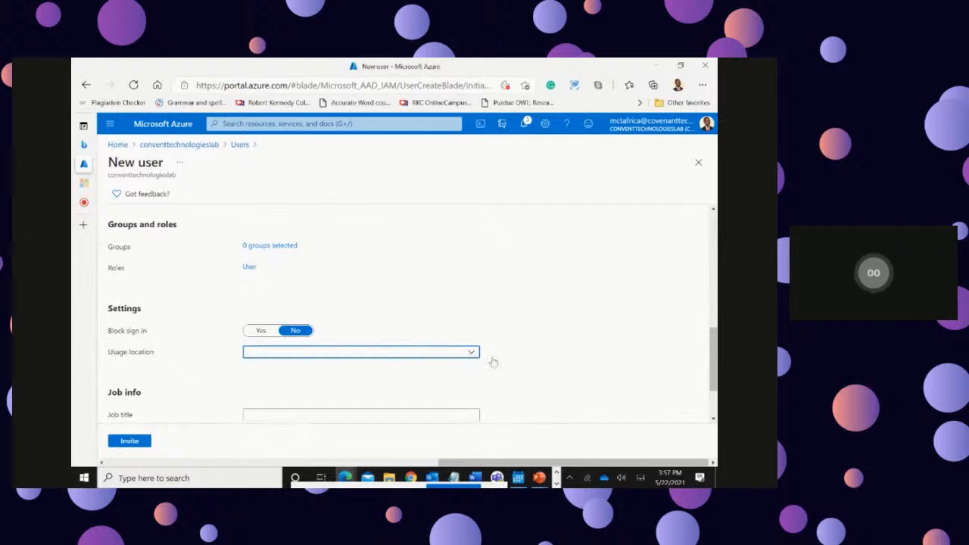
pyautogui.click(548, 352)
pyautogui.scroll(-1, 547, 348)
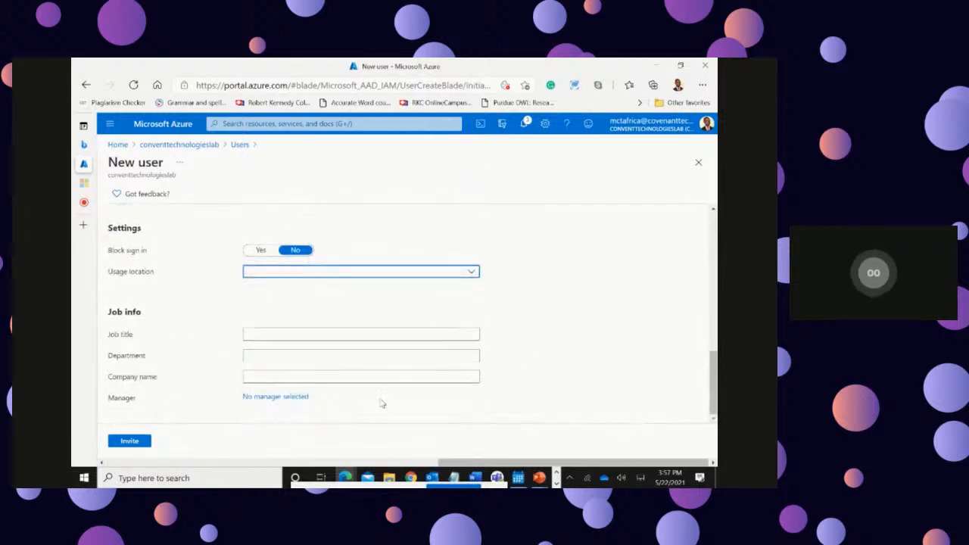
pyautogui.scroll(5, 382, 403)
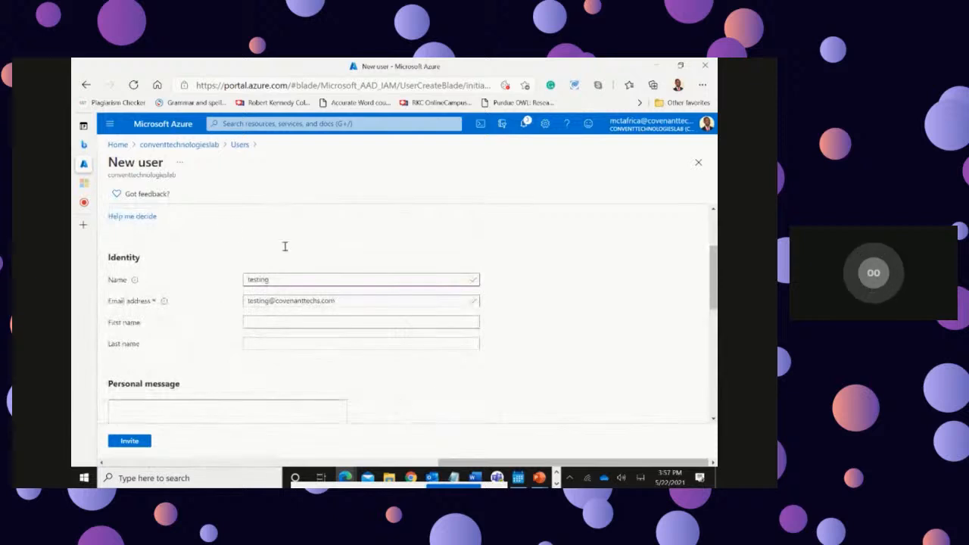
pyautogui.scroll(2, 261, 238)
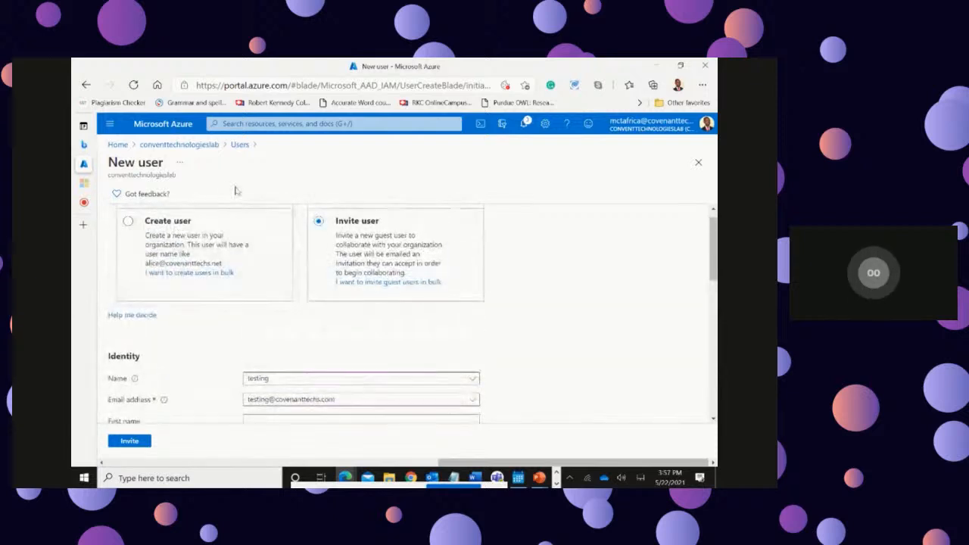
# Step: Discard the unsent guest invitation and go back to the directory's user list
pyautogui.click(178, 146)
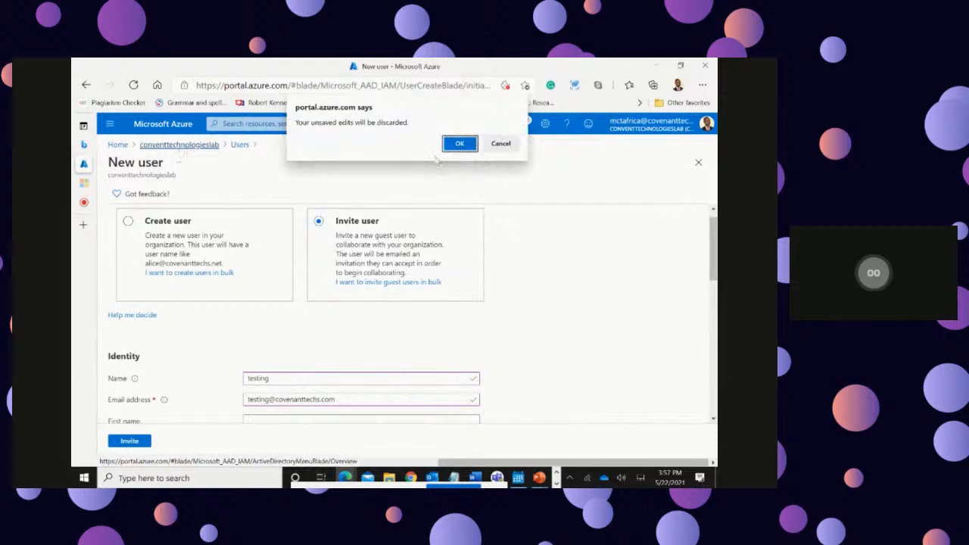
pyautogui.click(460, 144)
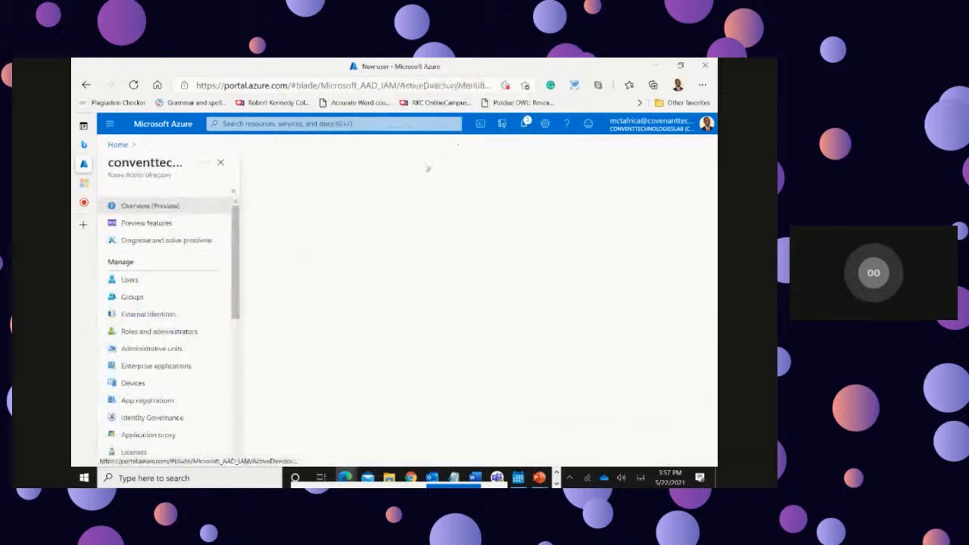
pyautogui.click(160, 281)
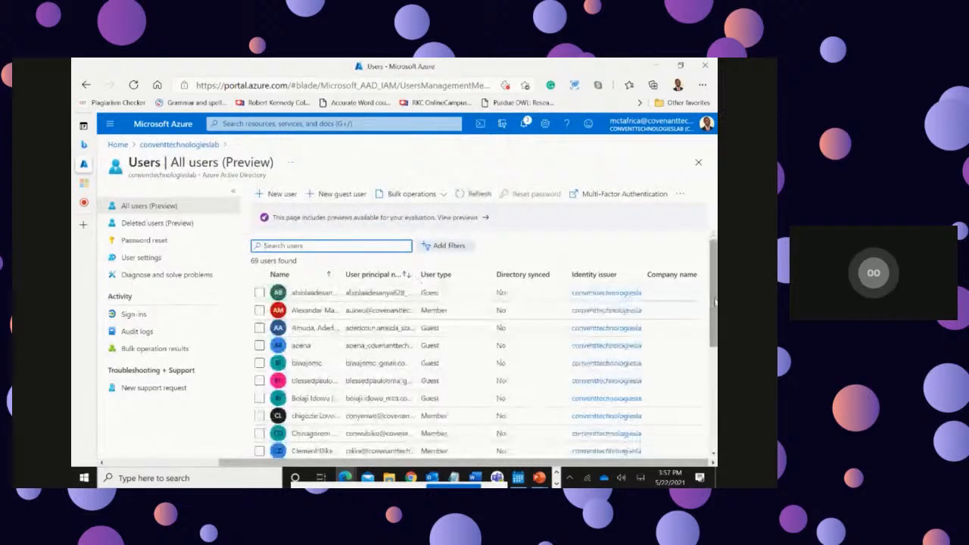
# Step: Find demotest in the user list and open its profile with its management options
pyautogui.scroll(-2, 713, 305)
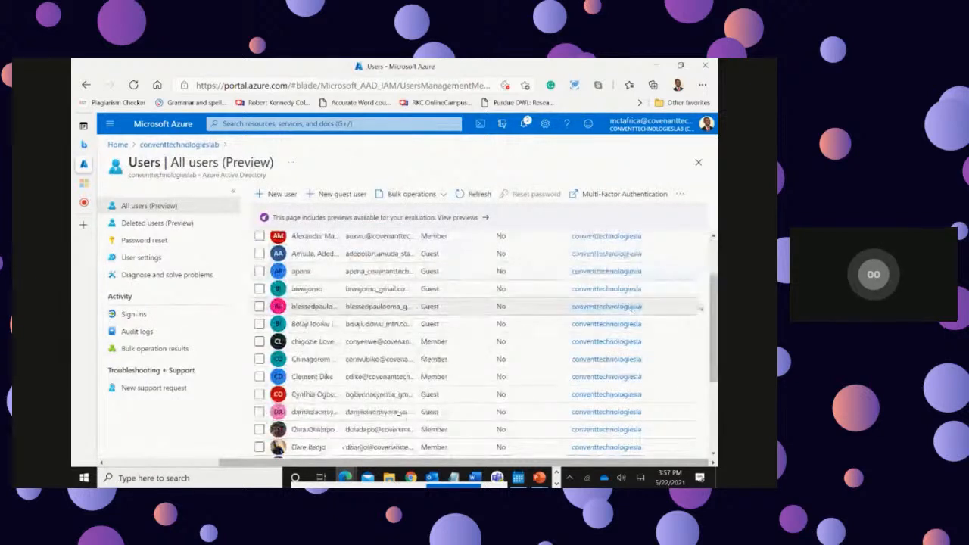
pyautogui.scroll(-2, 711, 309)
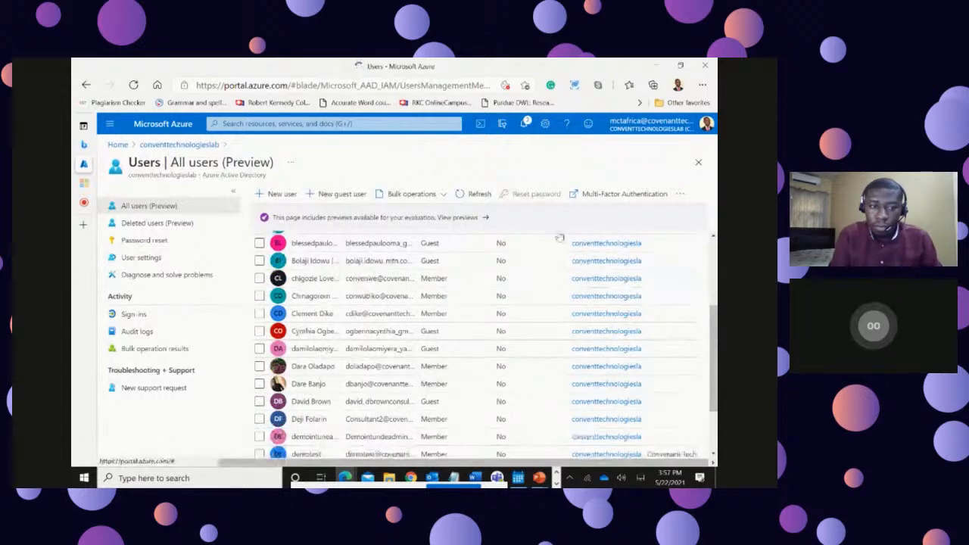
pyautogui.click(306, 456)
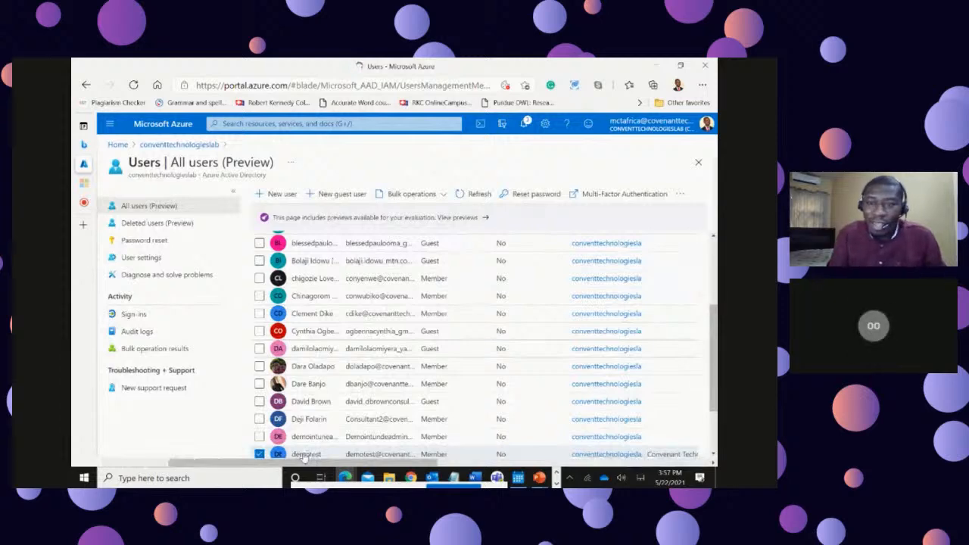
pyautogui.click(304, 455)
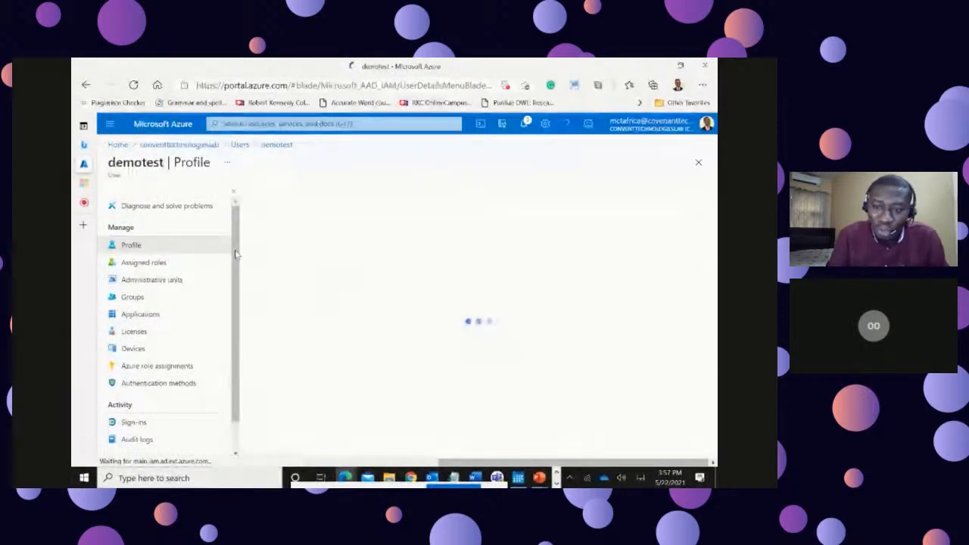
pyautogui.moveTo(235, 266); pyautogui.dragTo(236, 306)
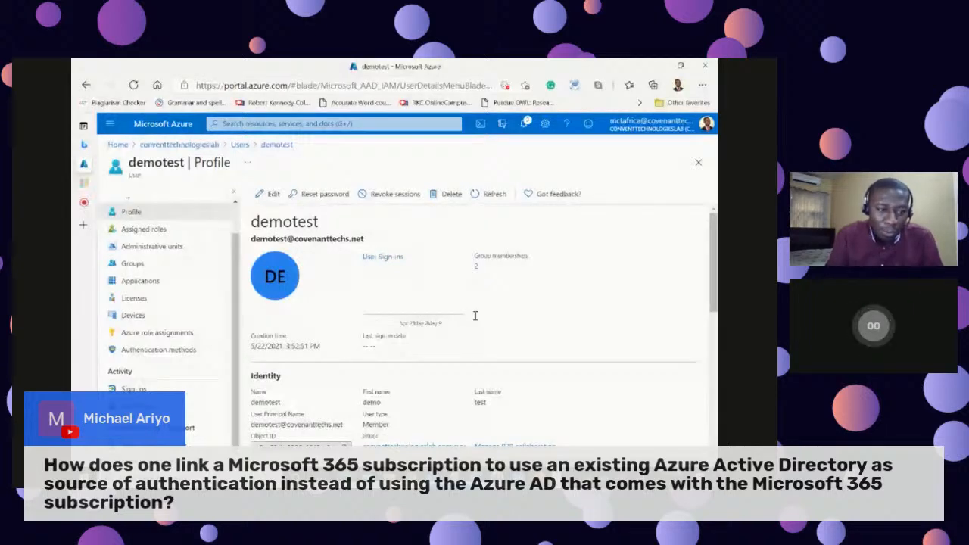
# Step: Review demotest's identity, job, settings and contact details, and return to the user list
pyautogui.scroll(-2, 588, 310)
pyautogui.scroll(-8, 590, 316)
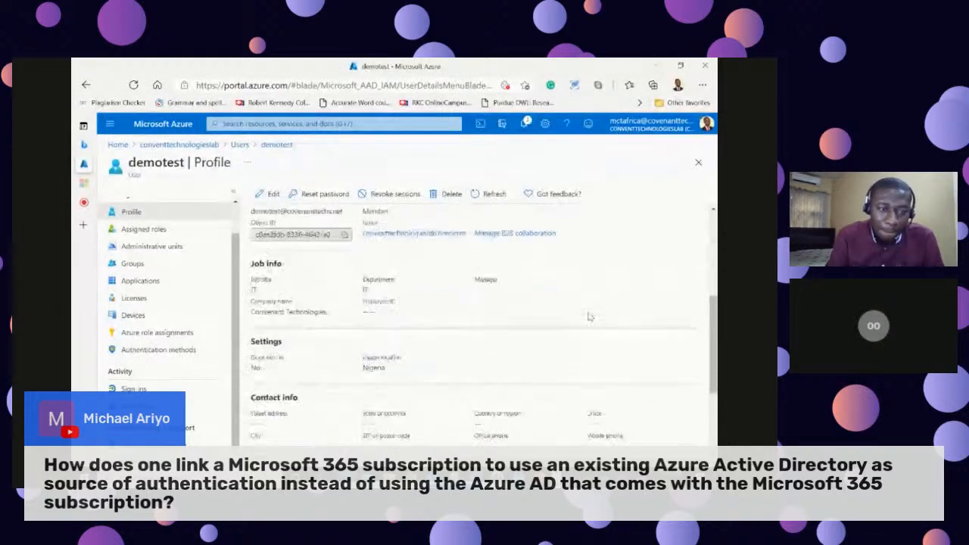
pyautogui.scroll(10, 590, 316)
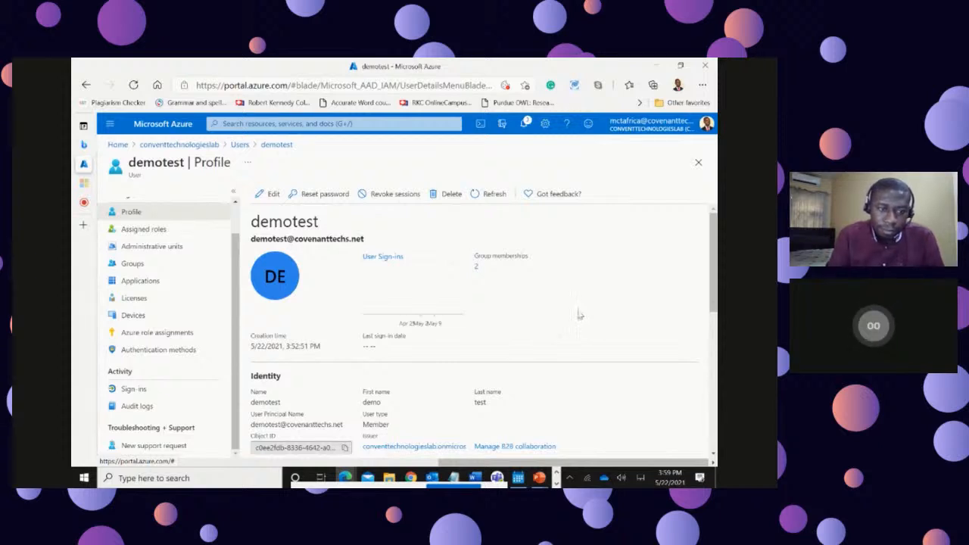
pyautogui.scroll(-1, 577, 314)
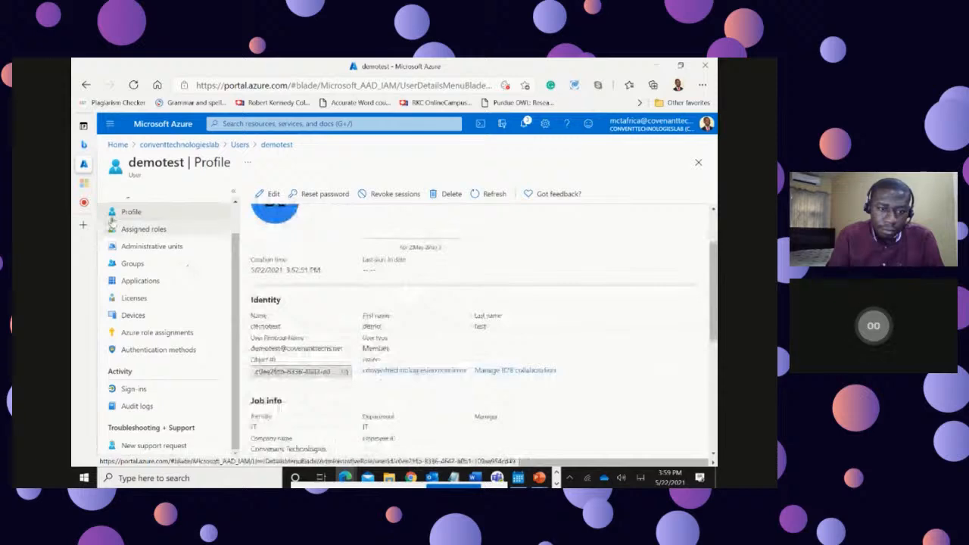
pyautogui.scroll(1, 190, 298)
pyautogui.click(239, 144)
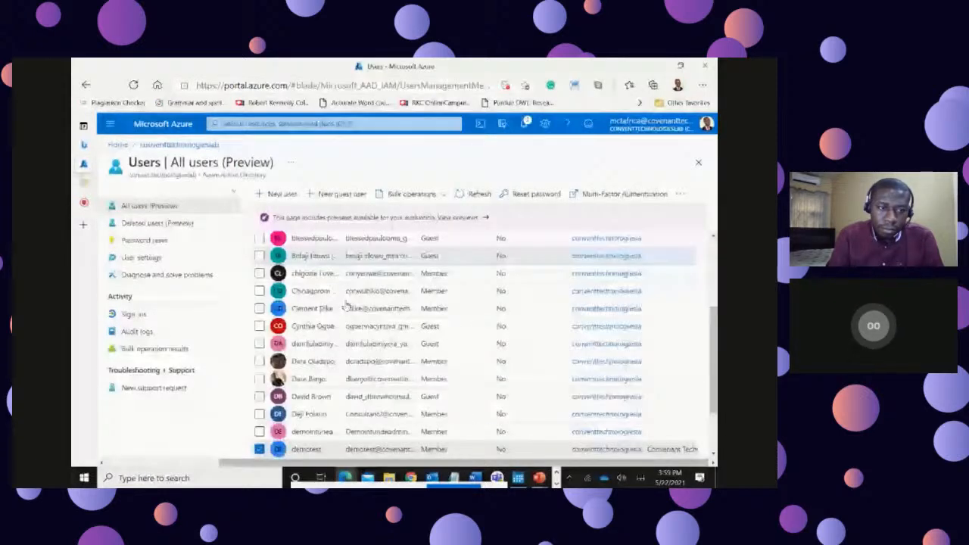
pyautogui.scroll(-3, 351, 305)
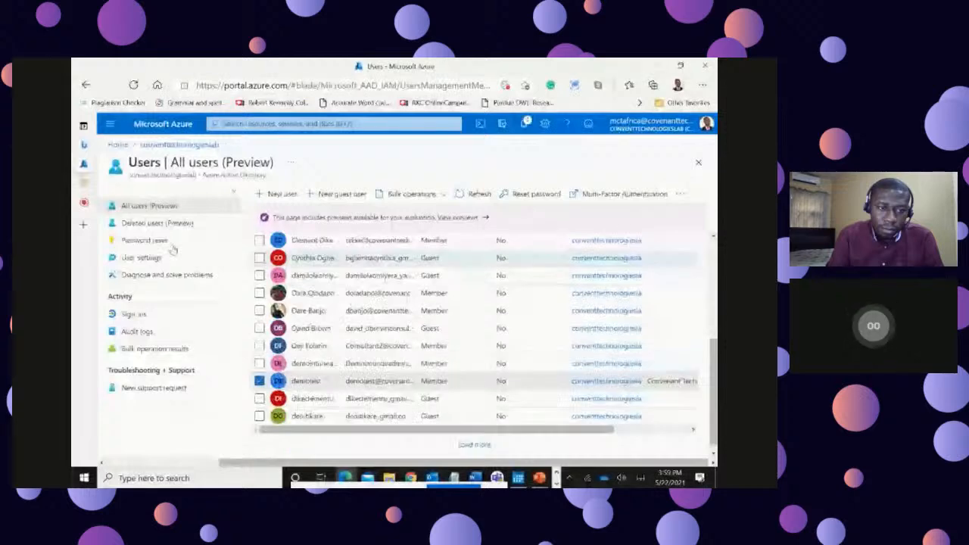
# Step: Open a new browser tab and search the web for the Office 365 login page
pyautogui.moveTo(129, 169)
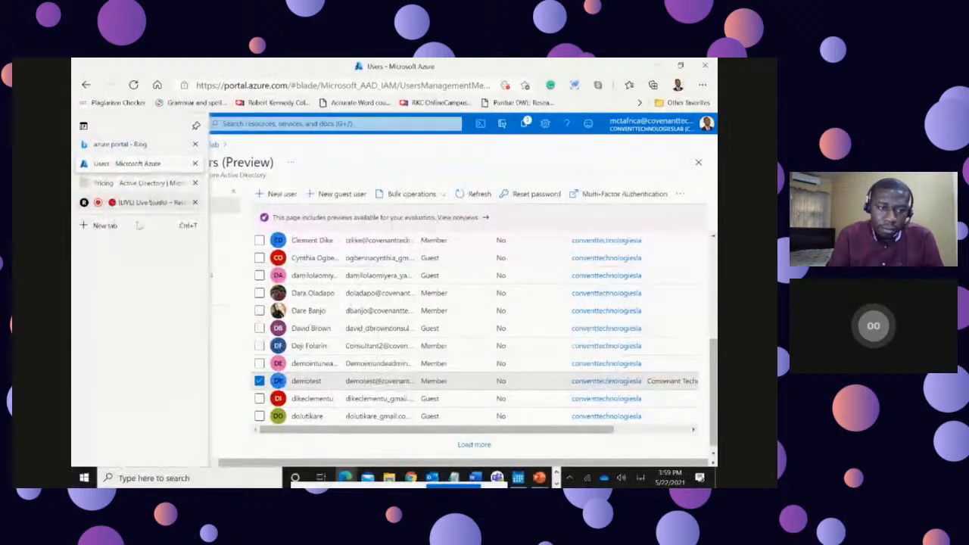
pyautogui.click(106, 226)
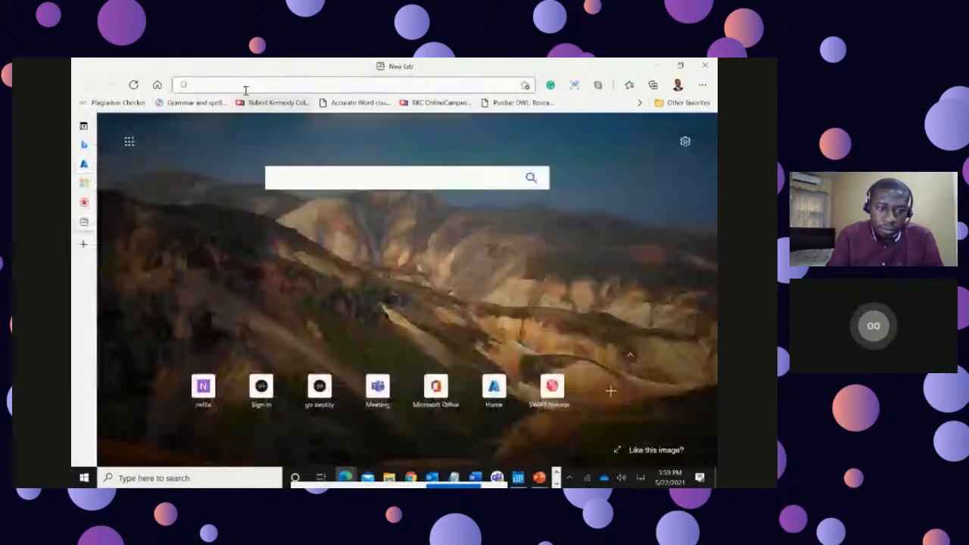
pyautogui.click(245, 85)
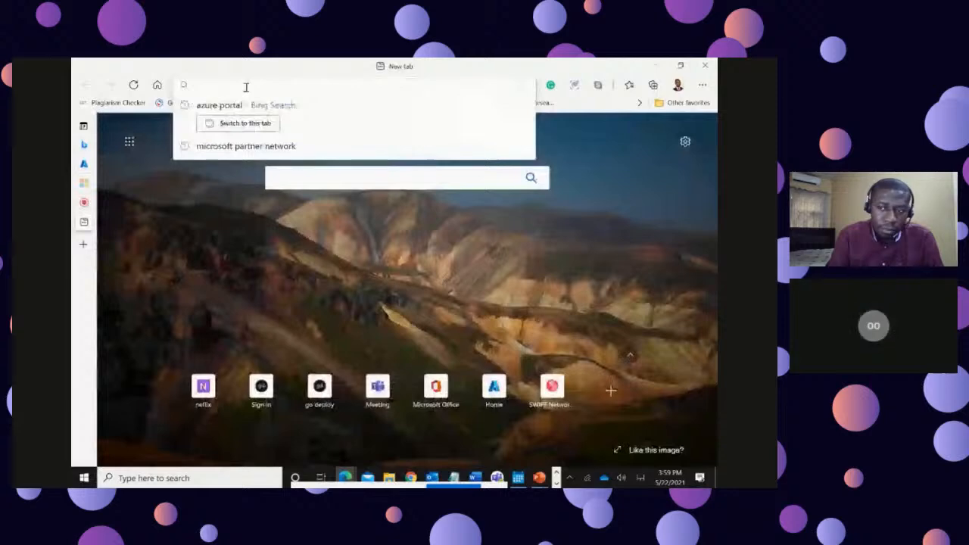
pyautogui.write('office')
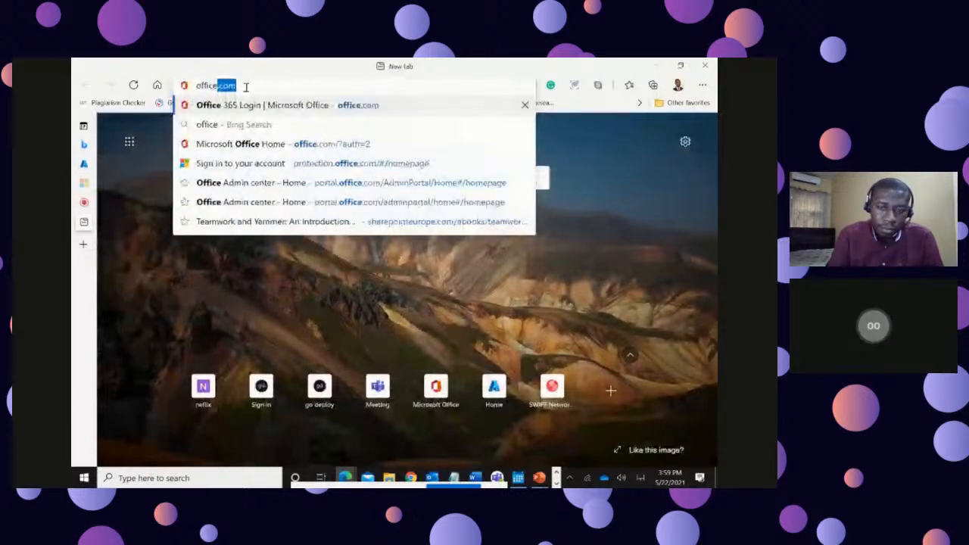
pyautogui.click(250, 105)
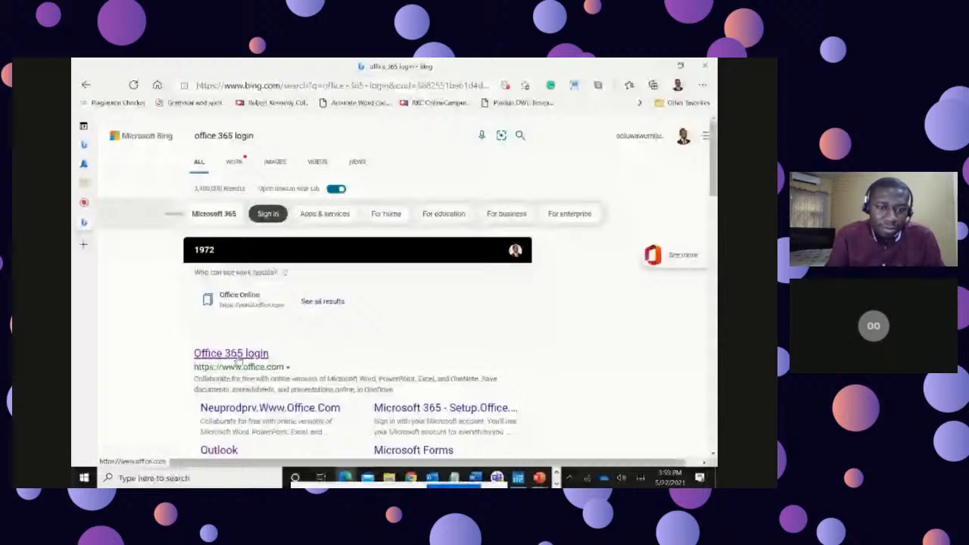
# Step: Open the Office 365 home page from the search results and launch the Microsoft 365 admin center from its apps
pyautogui.click(236, 357)
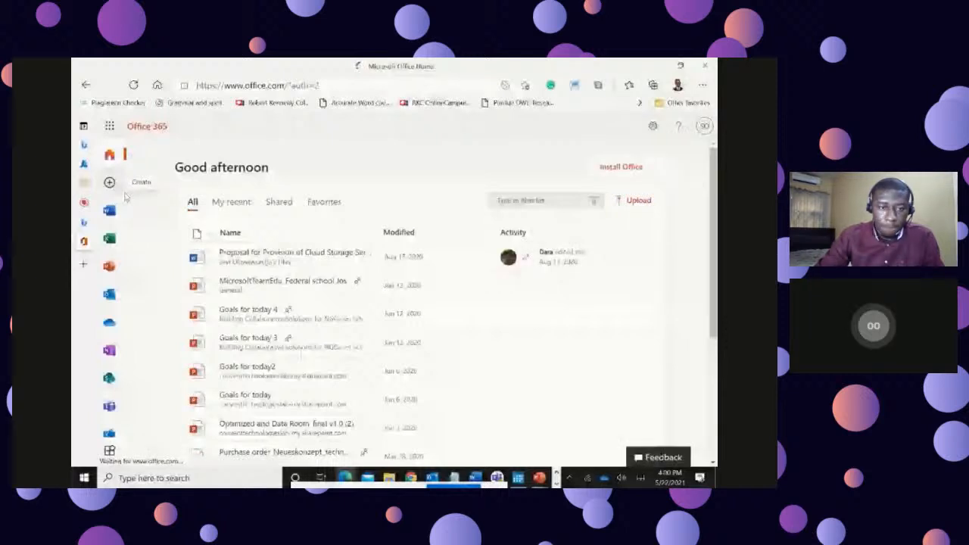
pyautogui.scroll(-1, 111, 430)
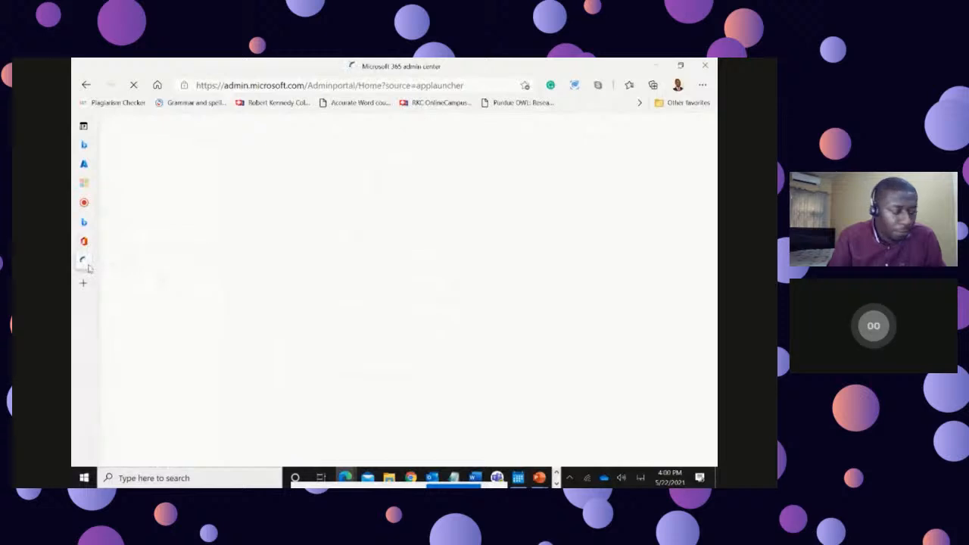
pyautogui.moveTo(90, 269)
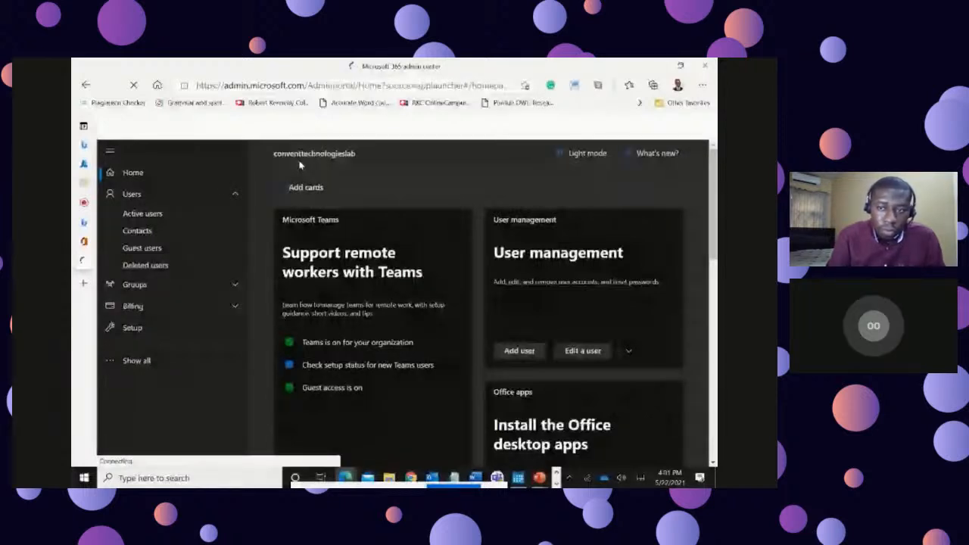
# Step: Open the organization's active users list and locate the demotest account in it
pyautogui.click(148, 218)
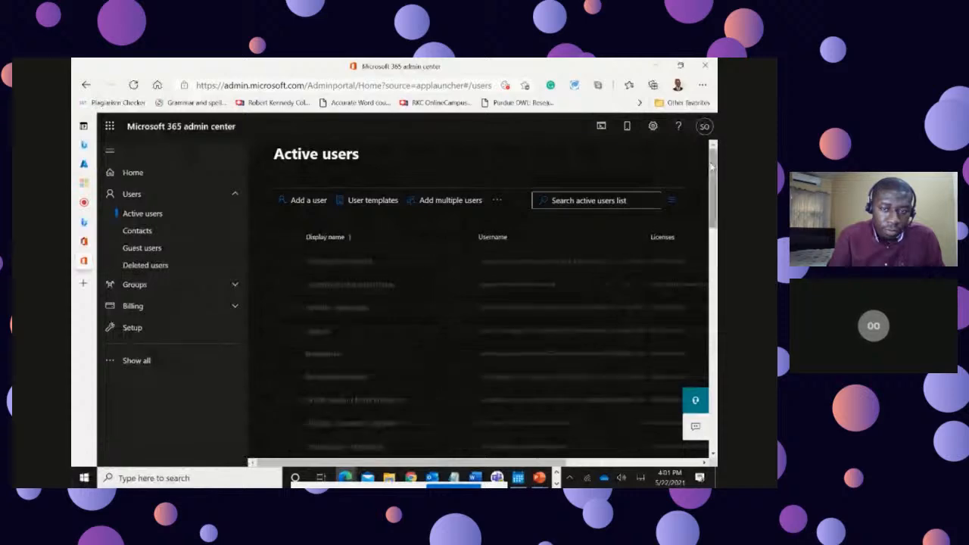
pyautogui.moveTo(714, 175); pyautogui.dragTo(712, 218)
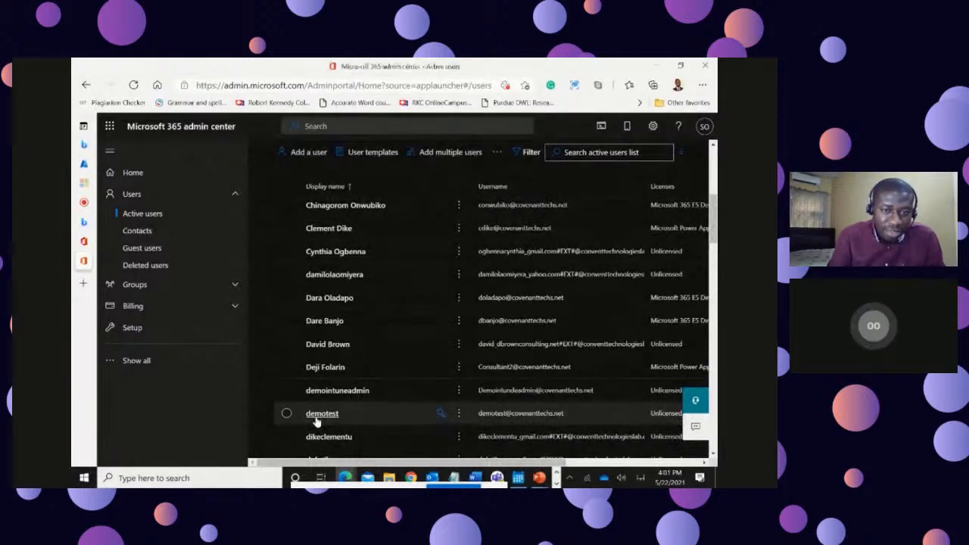
# Step: Open the guest users list and review its display names and email addresses through to the last entry
pyautogui.click(144, 250)
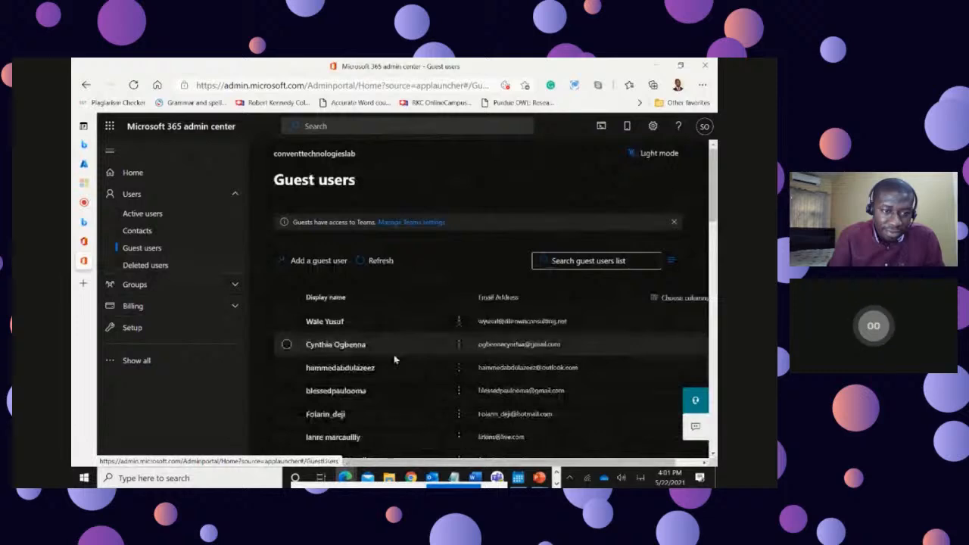
pyautogui.scroll(-1, 395, 359)
pyautogui.scroll(-2, 394, 360)
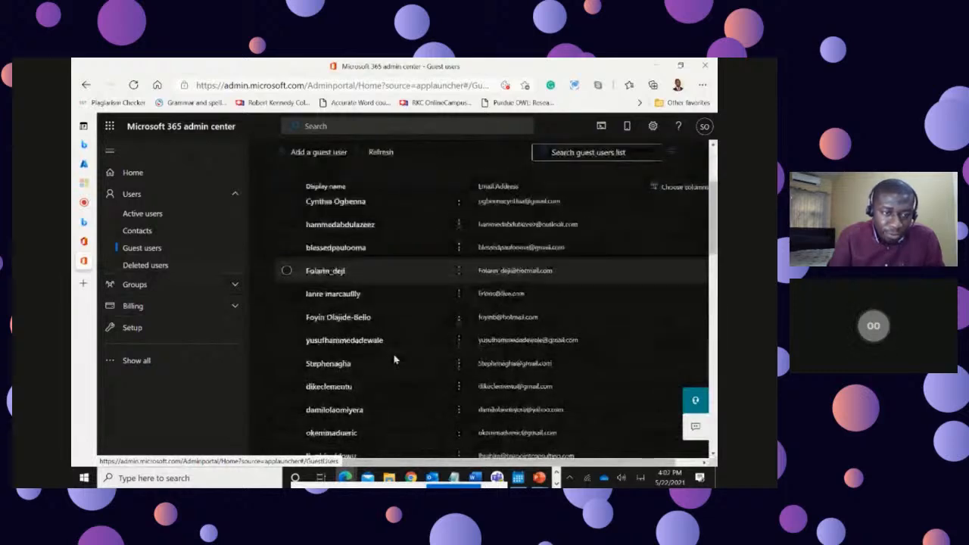
pyautogui.scroll(-2, 394, 360)
pyautogui.scroll(-3, 394, 359)
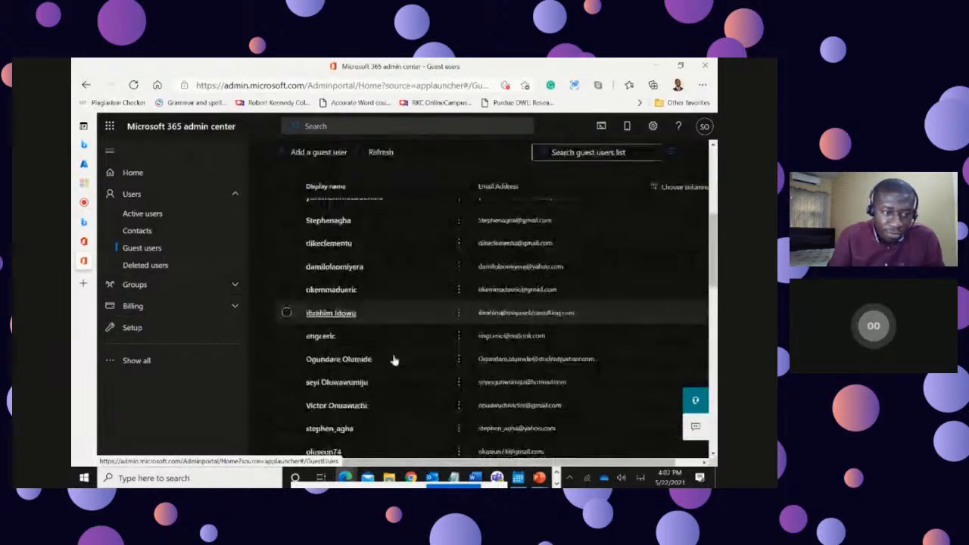
pyautogui.scroll(-5, 395, 360)
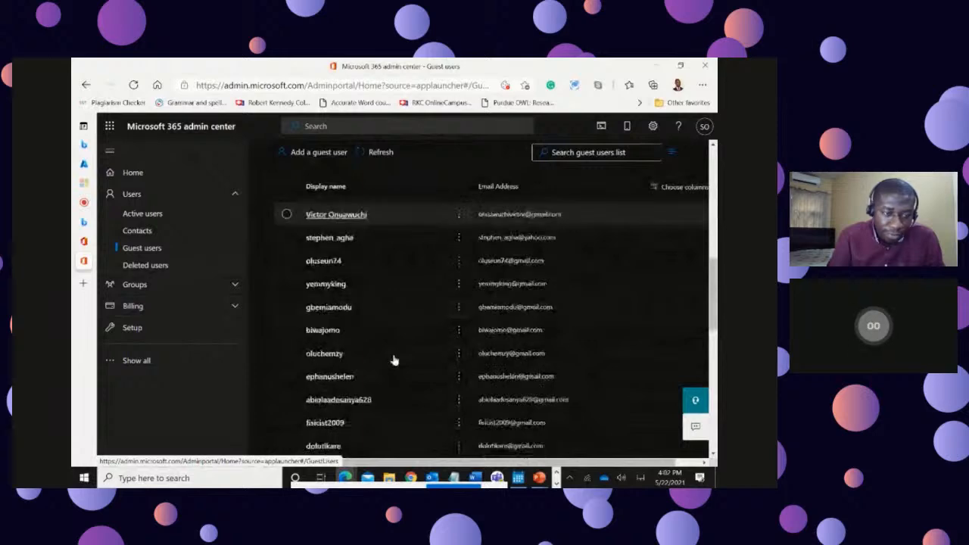
pyautogui.scroll(-5, 395, 359)
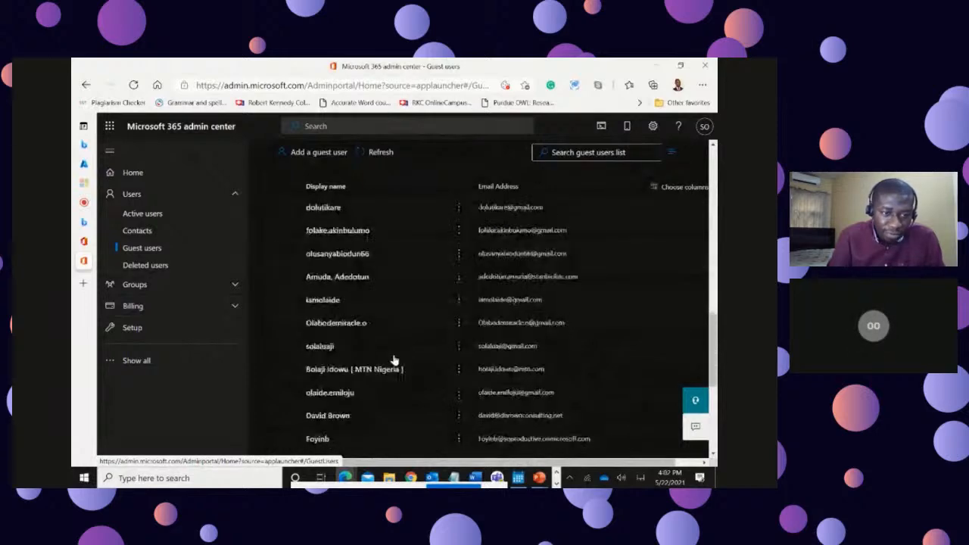
pyautogui.scroll(-1, 394, 359)
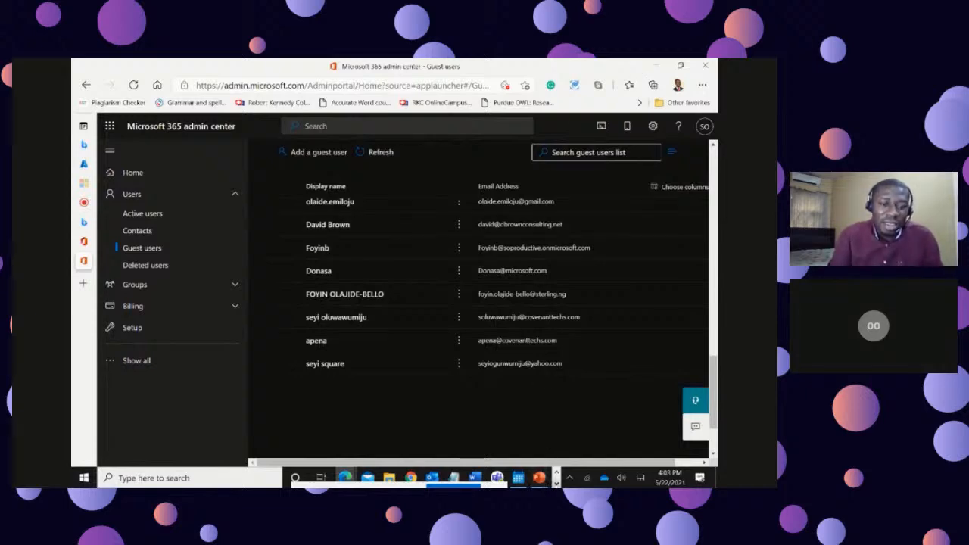
# Step: Switch from the browser to the open PowerPoint training presentation
pyautogui.moveTo(539, 478)
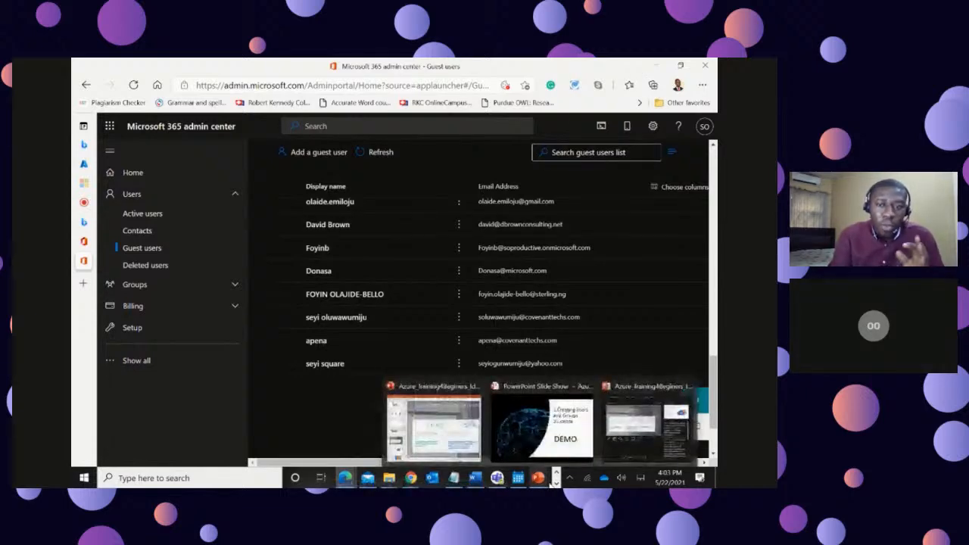